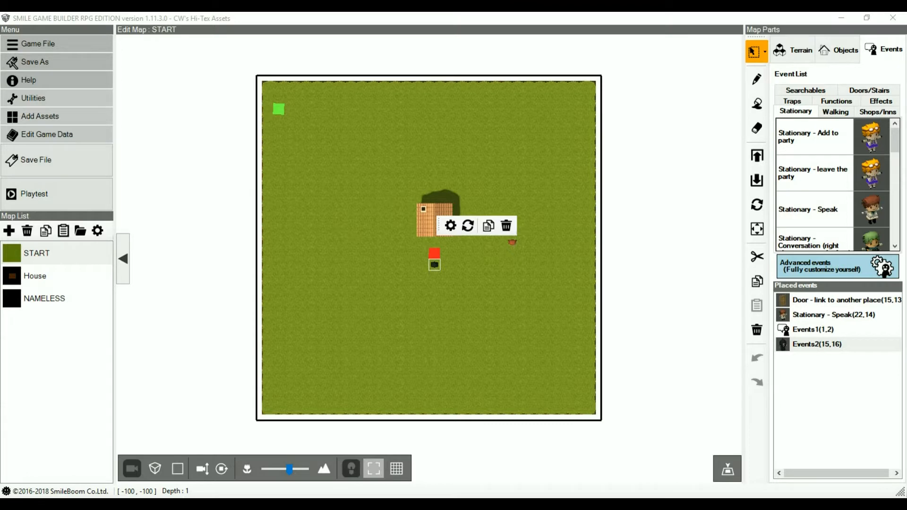
Step: Open the Events2 event for editing and display its event details in text form
click(790, 345)
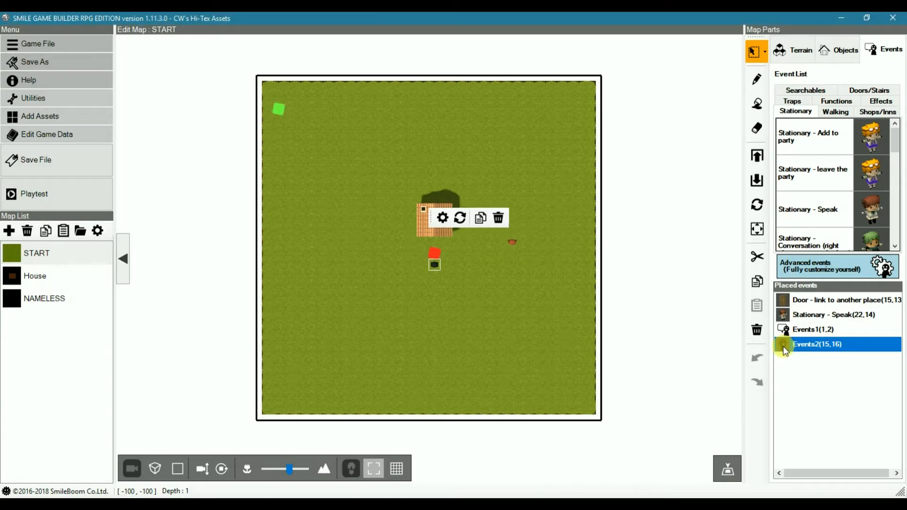
double_click(784, 350)
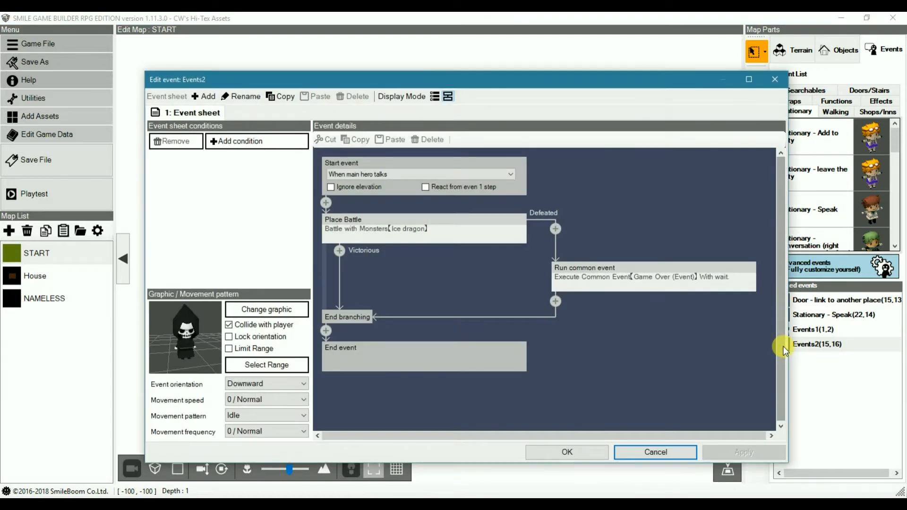
click(435, 96)
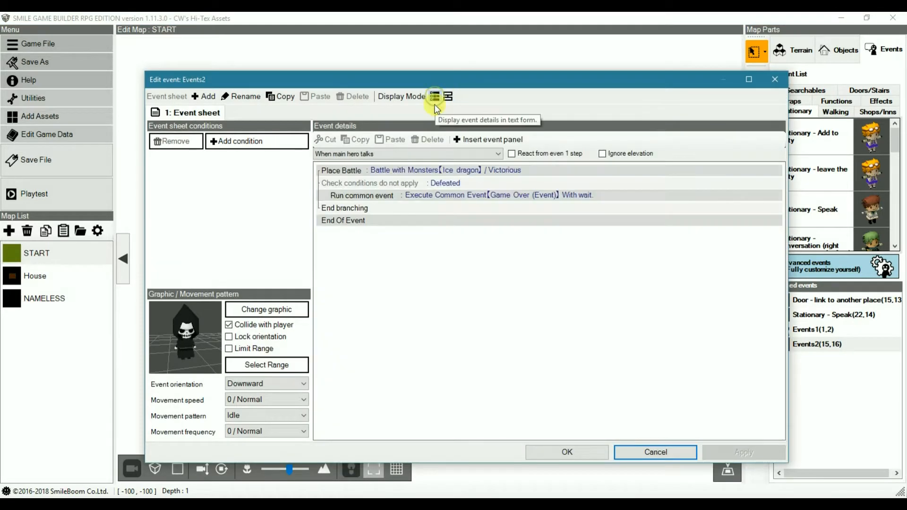
Step: Examine the Change Game Over options available for the Events2 event, including Back to Title and Revive on the Spot
click(379, 221)
double_click(380, 222)
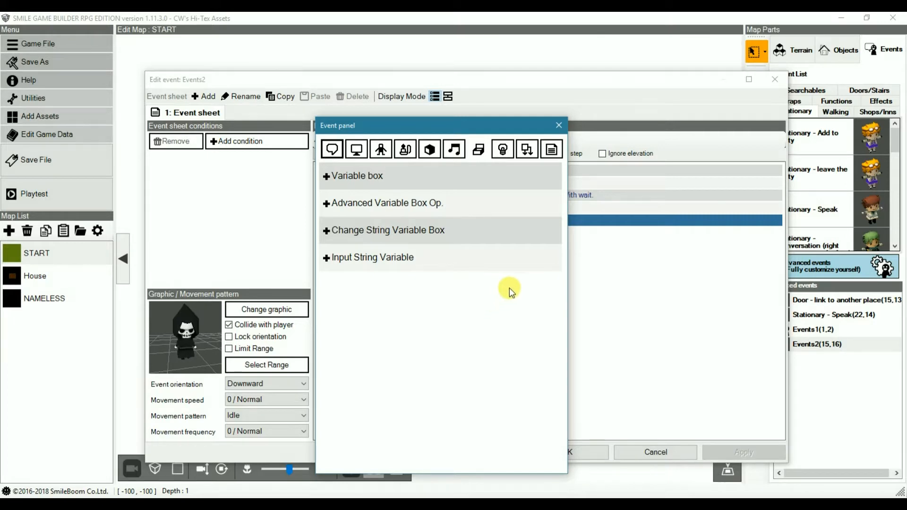
click(553, 151)
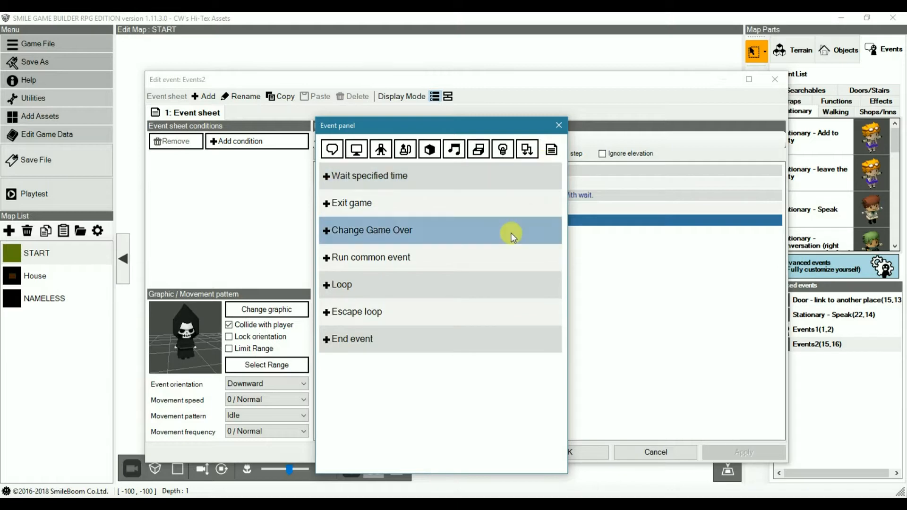
click(384, 232)
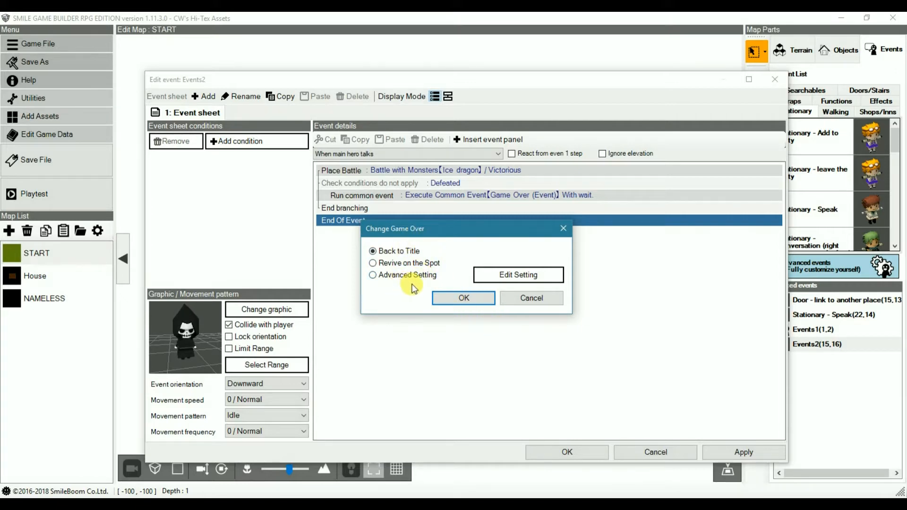
click(405, 252)
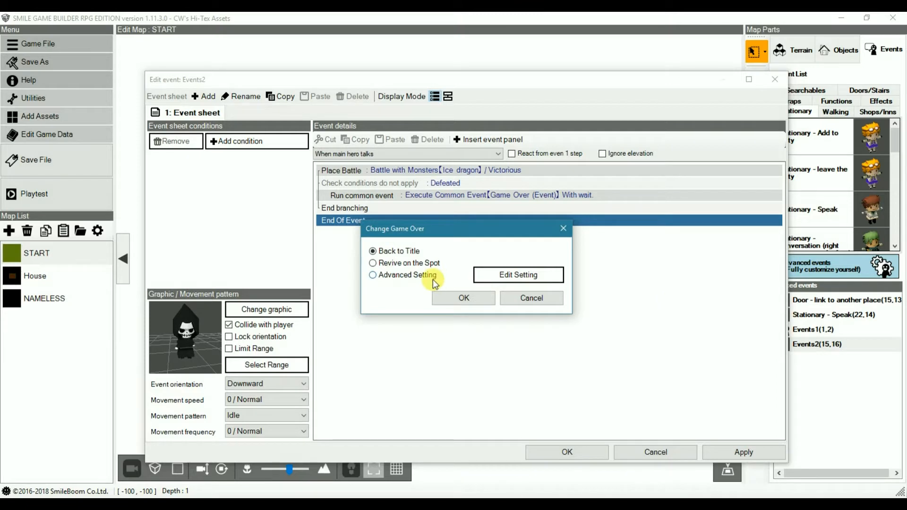
click(411, 265)
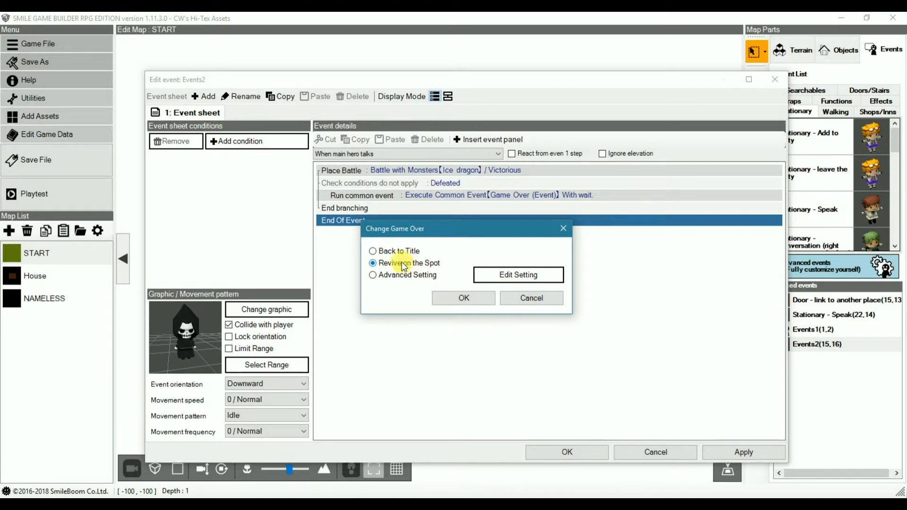
click(552, 298)
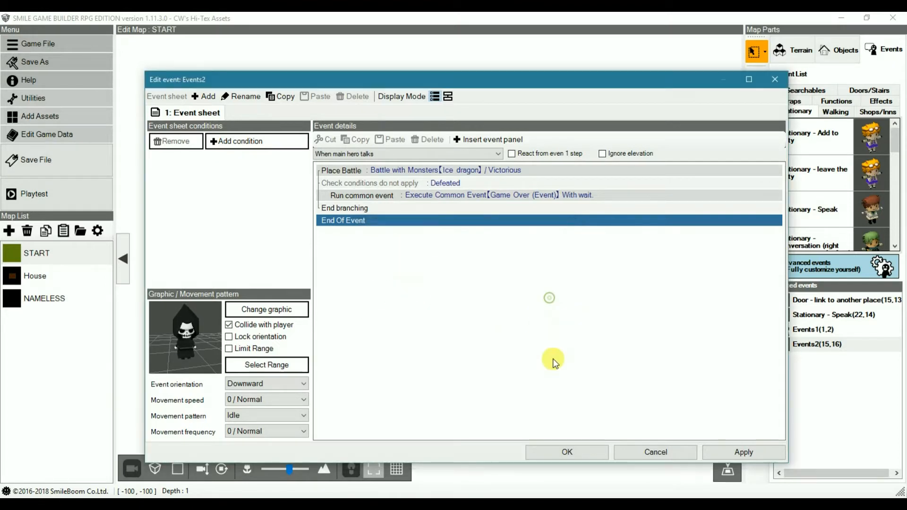
click(654, 453)
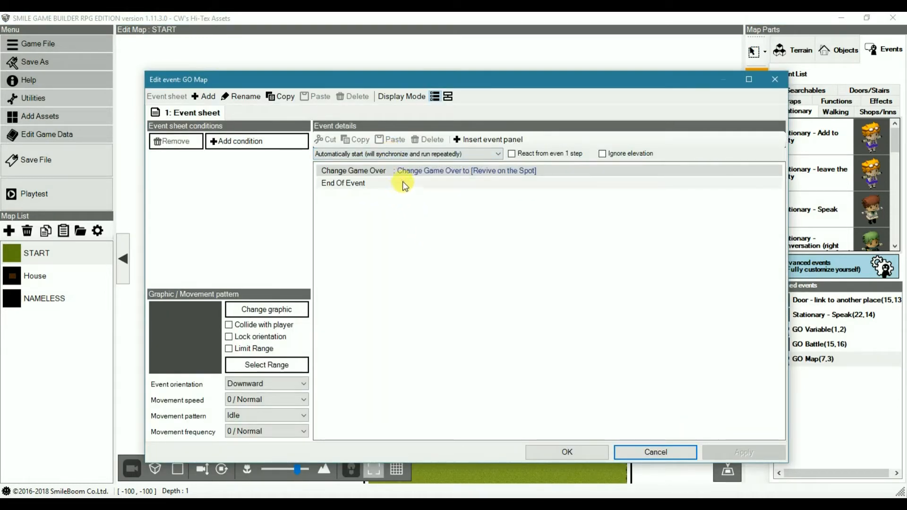
Step: Set the Change Game Over command in the GO Map event to Revive on the Spot and save the event
double_click(398, 173)
click(401, 265)
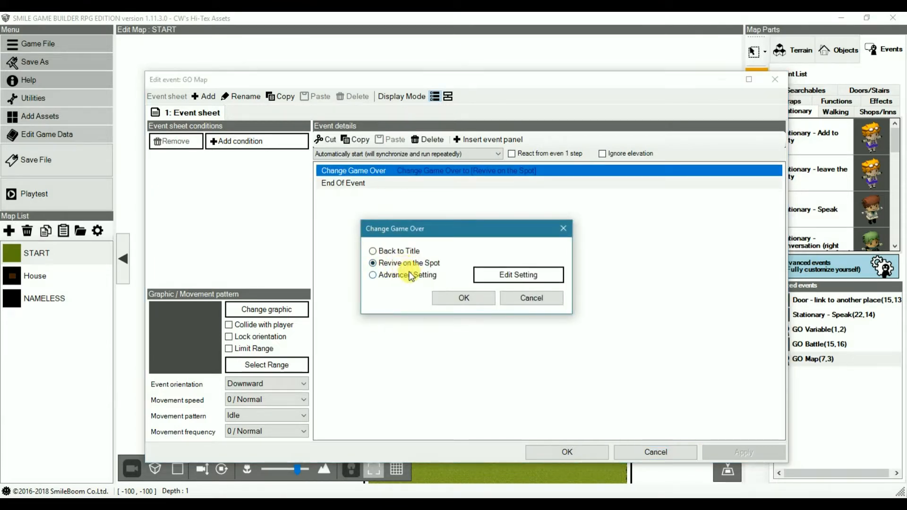
click(468, 297)
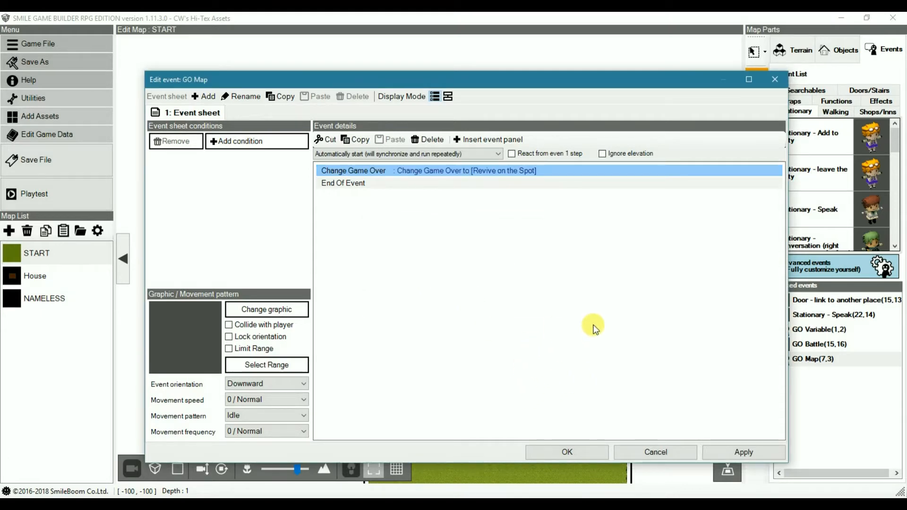
click(570, 453)
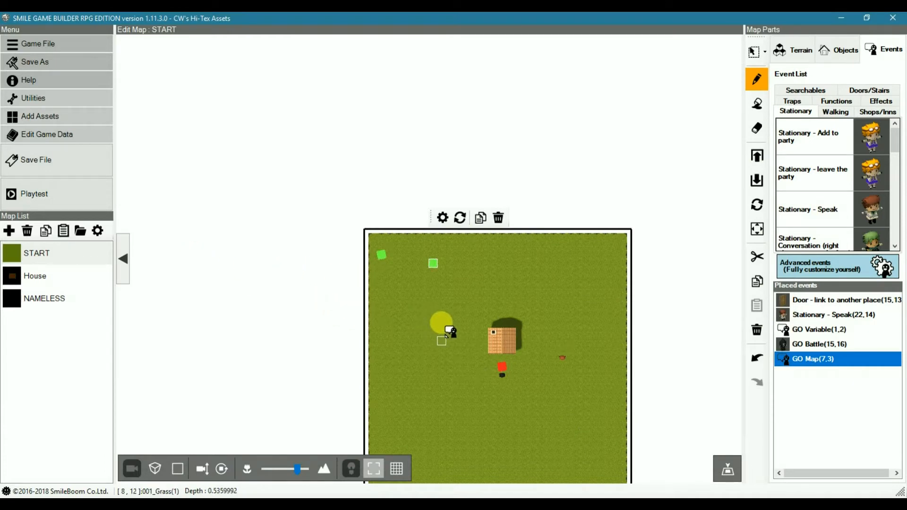
Step: Move the GO Battle event from below the house to the northeast part of the START map
right_click(495, 364)
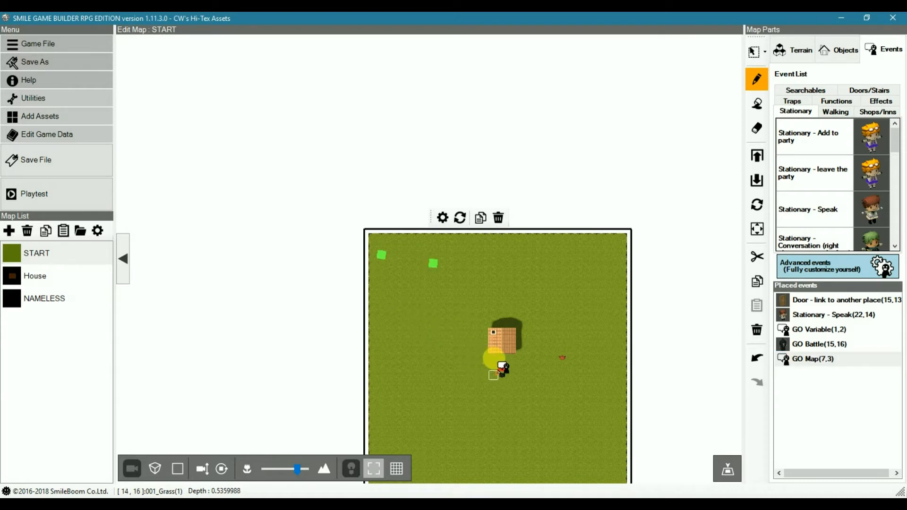
drag(502, 376, 576, 362)
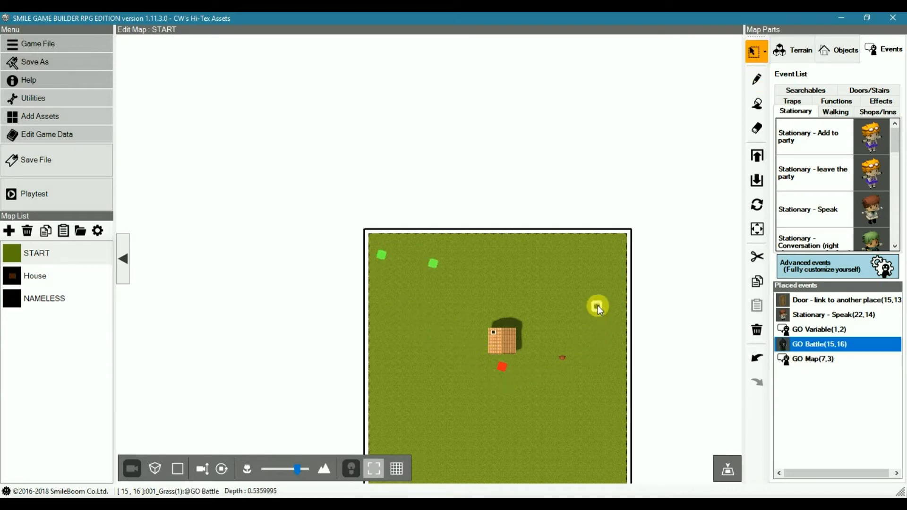
drag(602, 284, 602, 282)
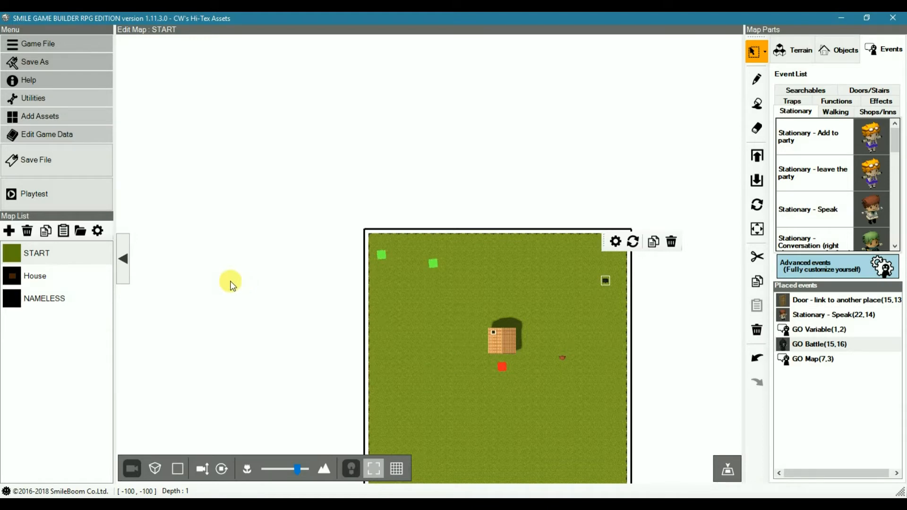
Step: Start a playtest and walk the hero around the field near the house until a battle begins
click(52, 203)
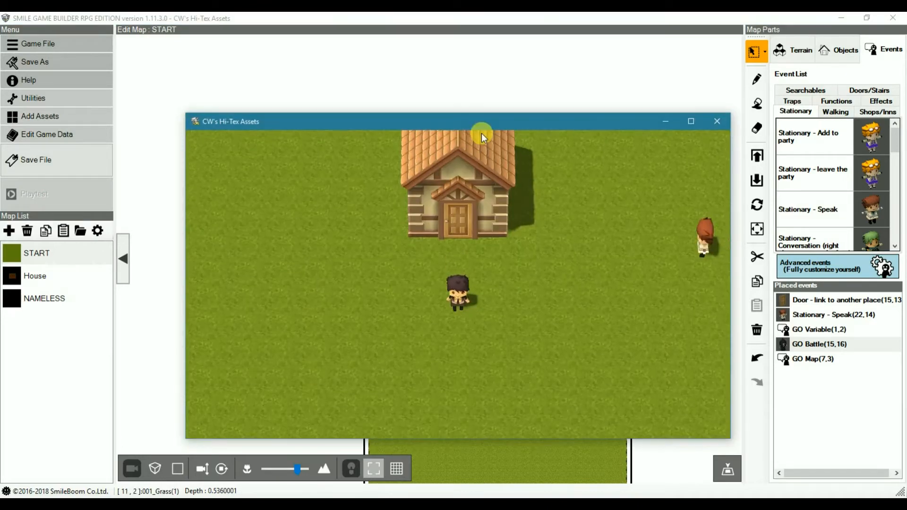
key(Right)
key(Up)
key(Left)
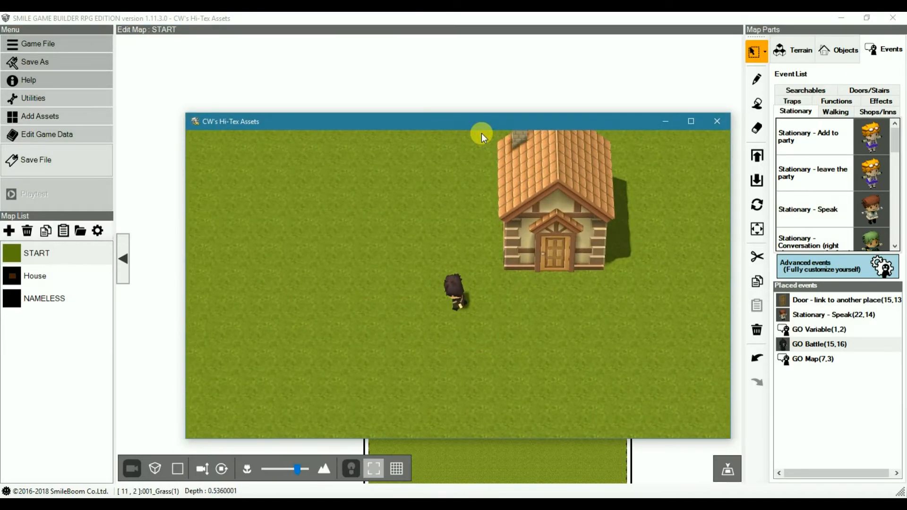
key(Down)
key(Right)
key(Up)
key(Down)
key(Left)
key(Up)
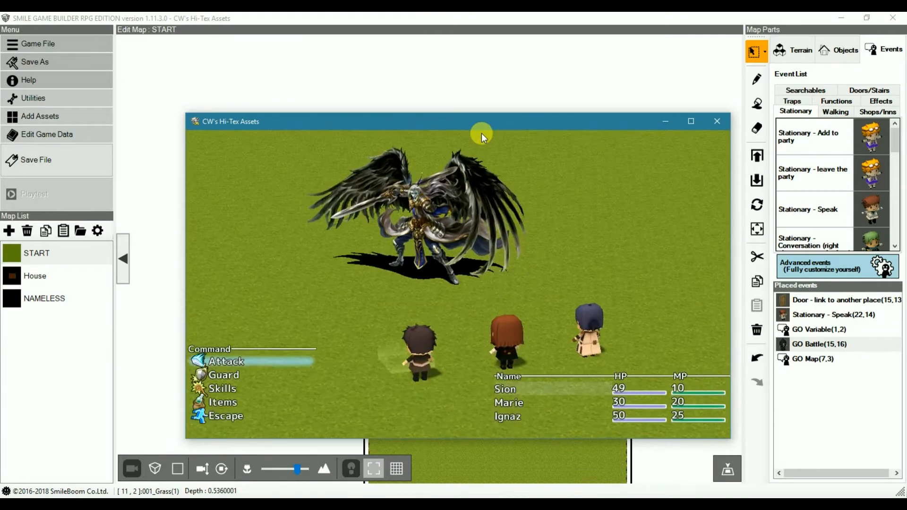
Step: Order the party members to attack the winged enemy and play the battle through to test the game over behaviour
key(Return)
key(Return)
key(Return)
key(Return)
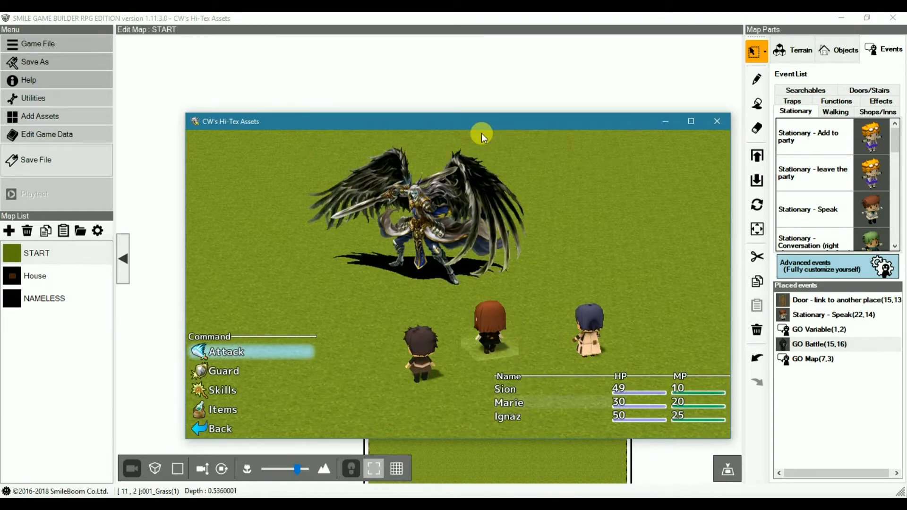
key(Return)
key(Return)
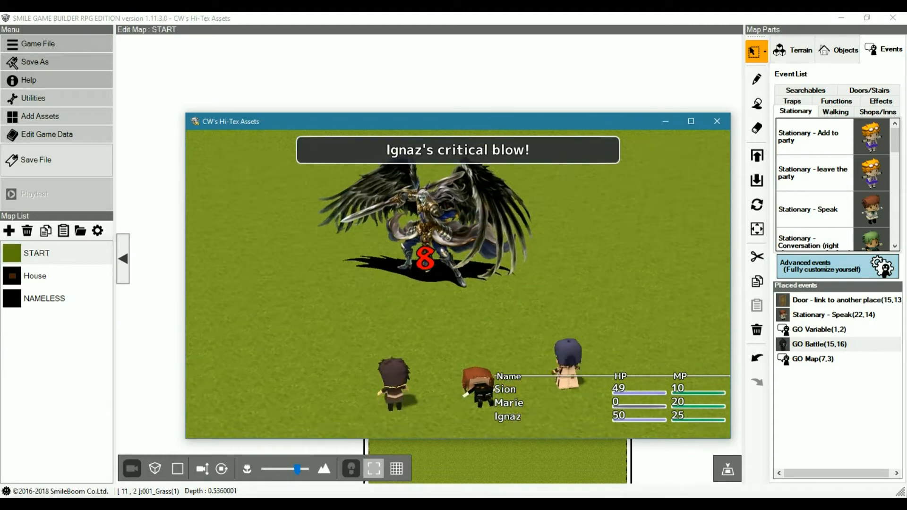
key(Return)
key(Return)
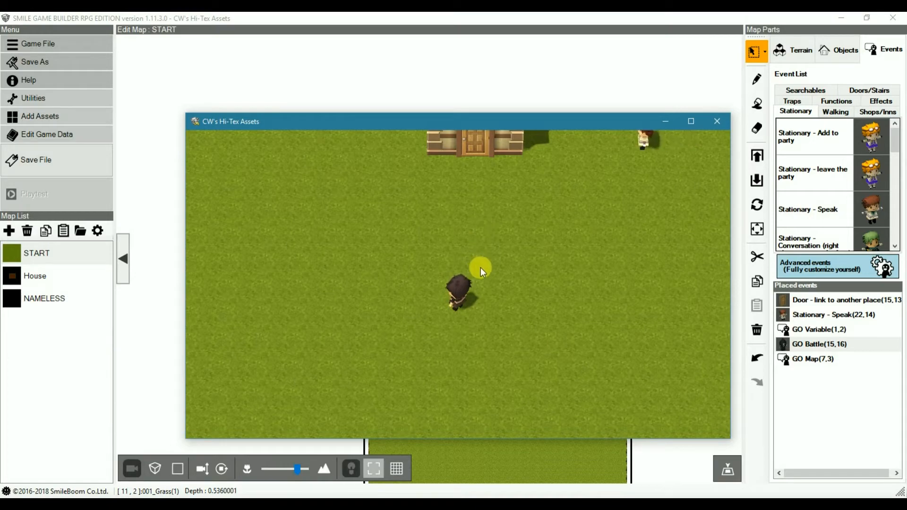
Step: Reopen the GO Map event and set its start trigger to When main hero talks
click(791, 359)
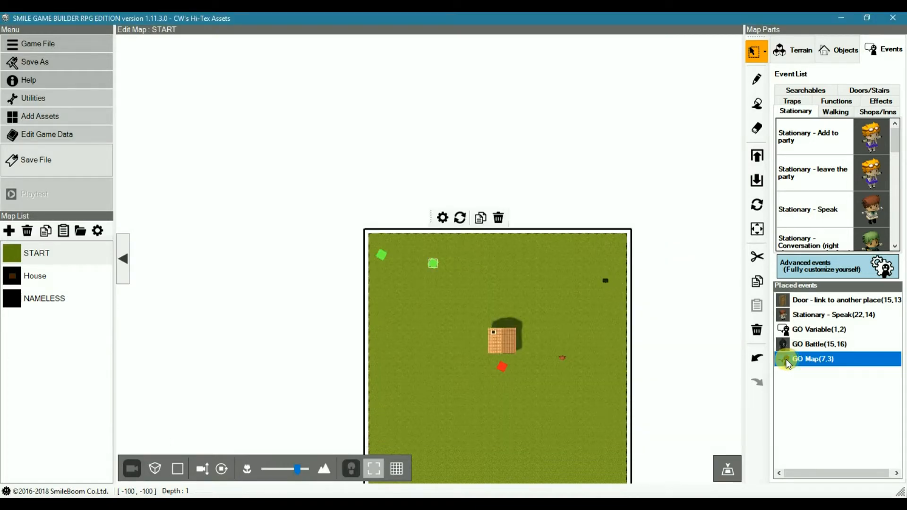
double_click(788, 360)
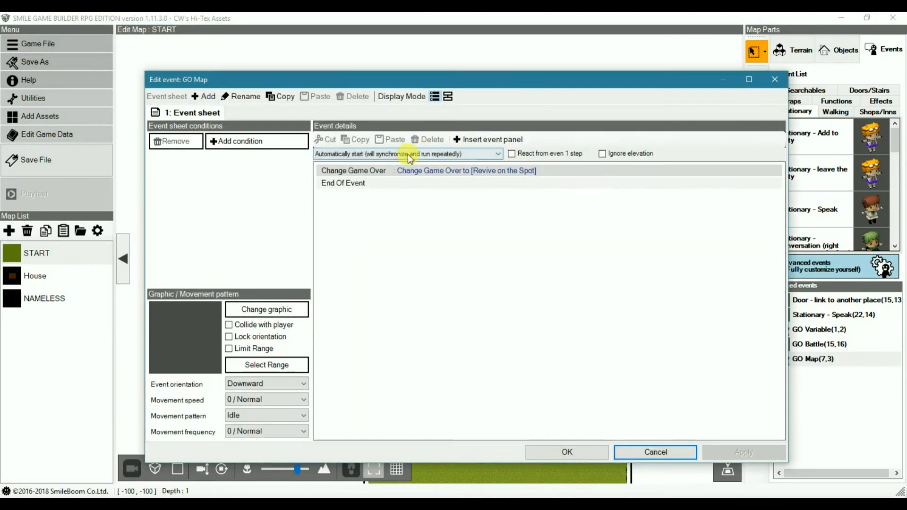
click(407, 154)
click(364, 163)
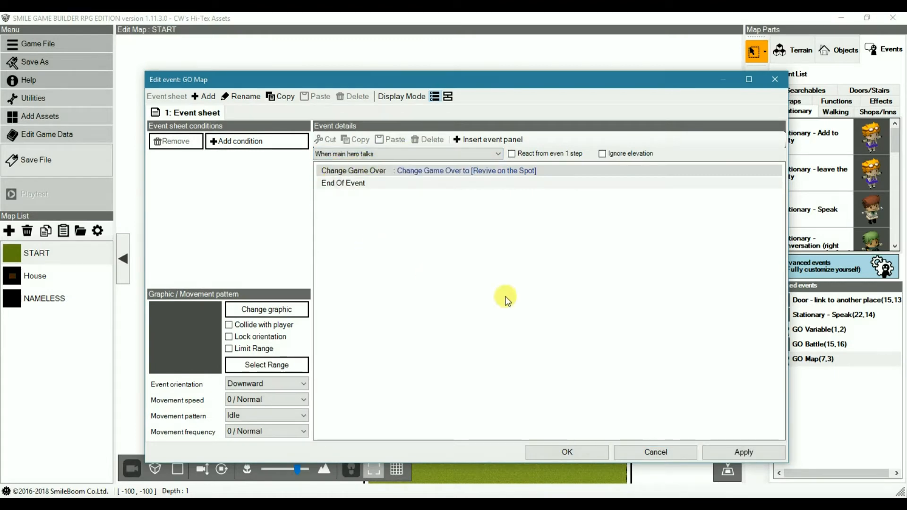
Step: Add an event switch condition requiring Local Switch is On to the GO Map event and save it
click(239, 140)
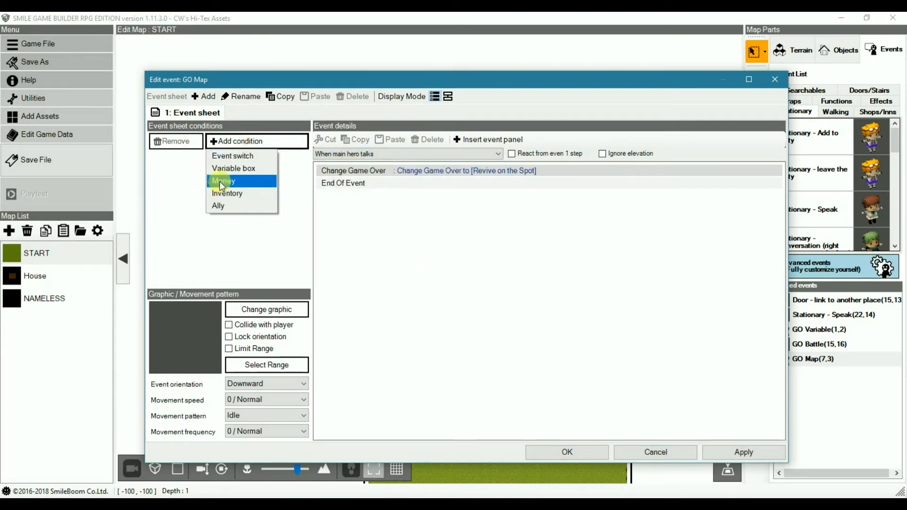
click(231, 155)
click(229, 172)
click(234, 208)
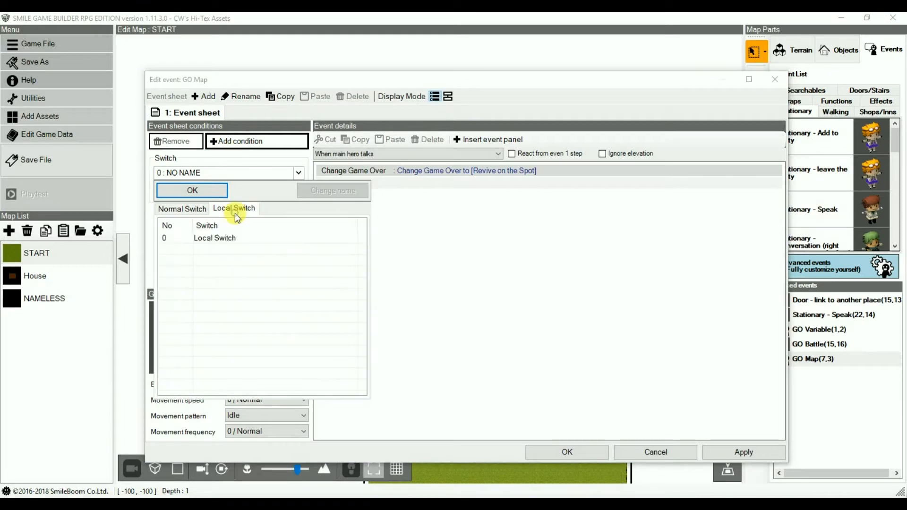
click(210, 238)
click(194, 191)
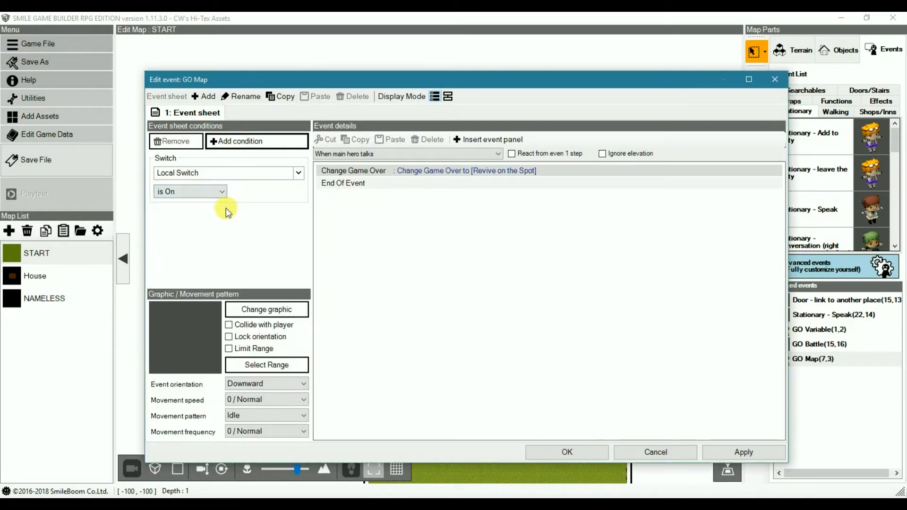
click(567, 453)
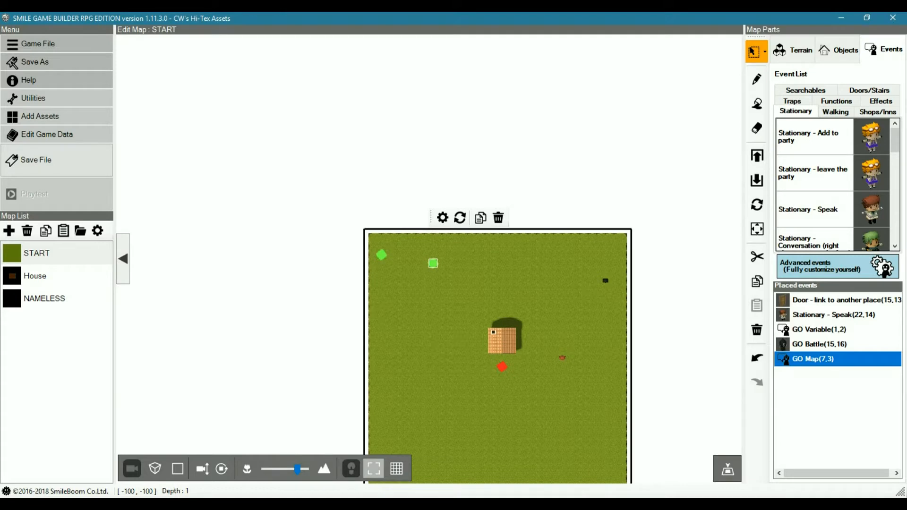
Step: Switch the GO Map event's Change Game Over command to Advanced Setting and open its detailed settings
double_click(782, 363)
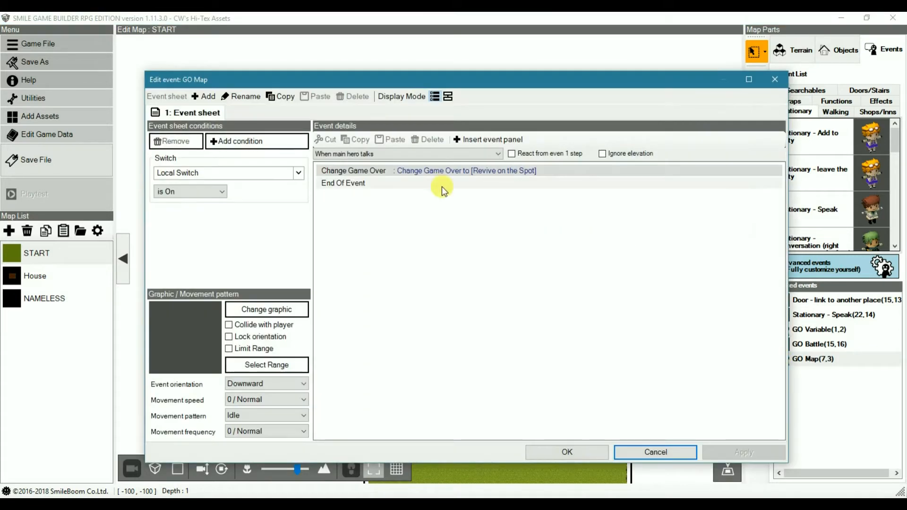
double_click(440, 171)
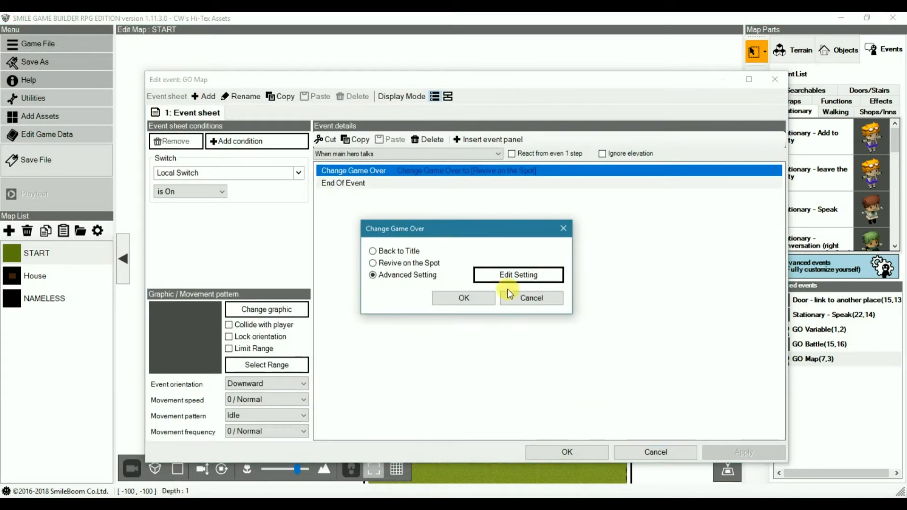
click(397, 275)
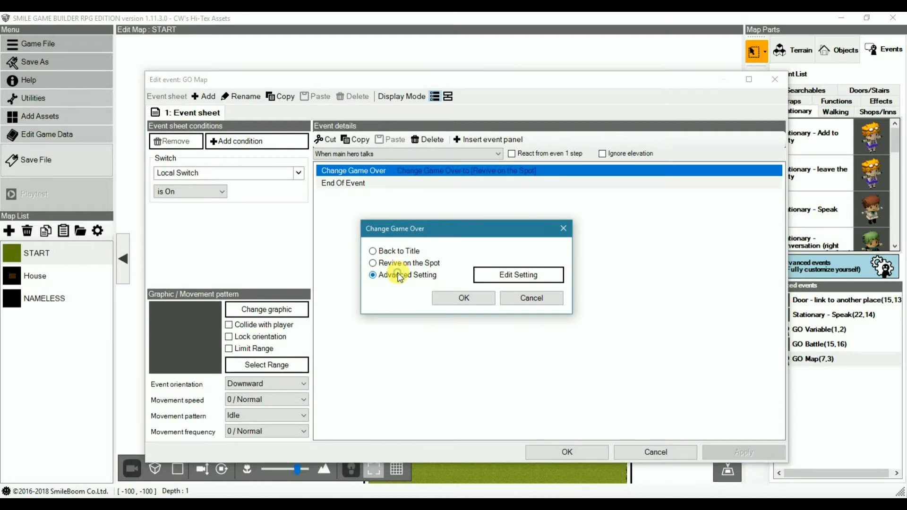
click(520, 276)
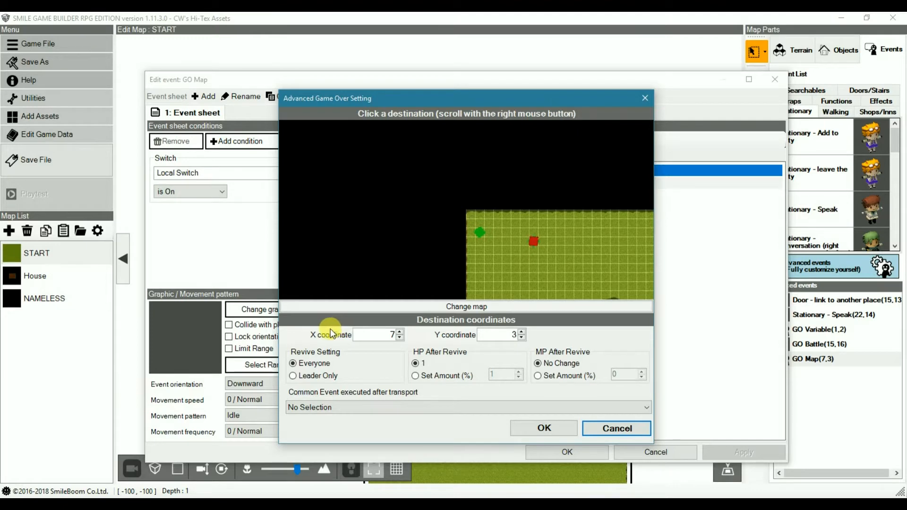
Step: Set the game over destination on the START map to X coordinate 12 and Y coordinate 9
right_drag(550, 267, 452, 184)
scroll(390, 338, down, 2)
scroll(390, 338, up, 11)
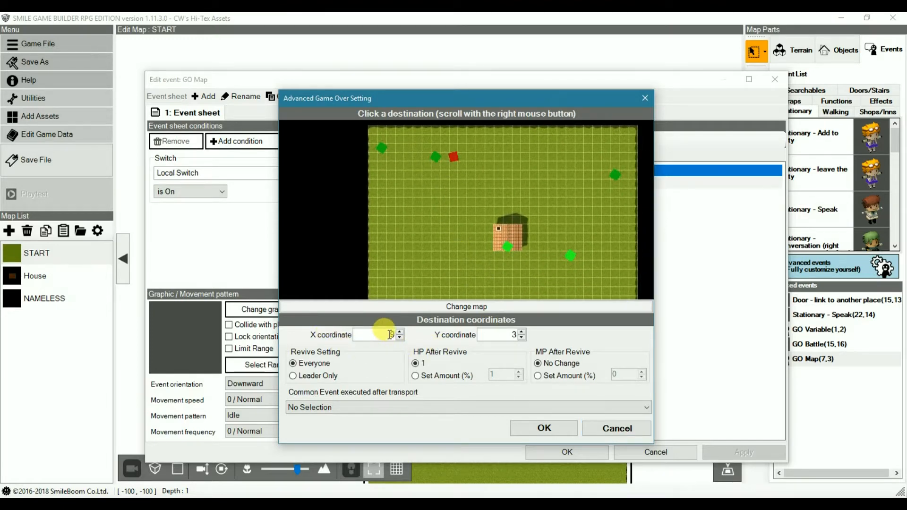
scroll(488, 330, up, 3)
scroll(488, 330, up, 10)
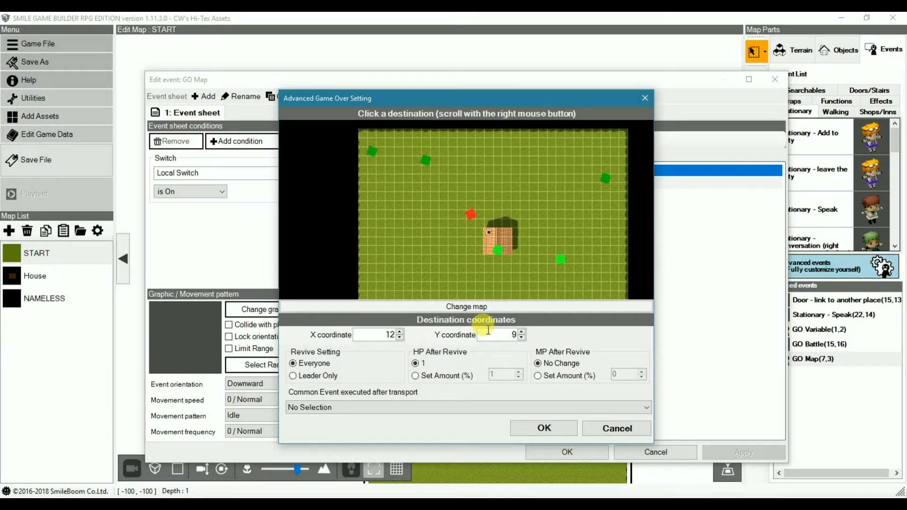
Step: Set the game over destination on the START map to X coordinate 15 and Y coordinate 16 with Leader Only revival, and confirm the settings
click(496, 275)
right_drag(475, 254, 455, 195)
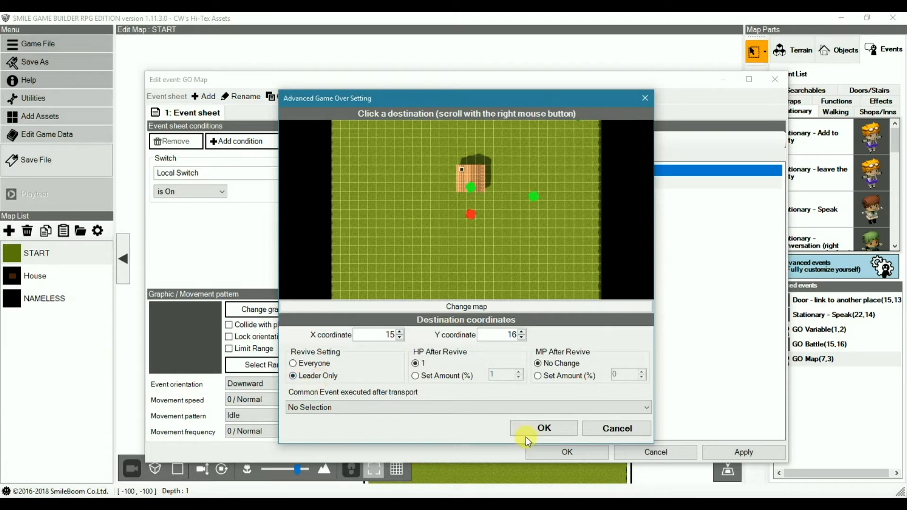
click(543, 428)
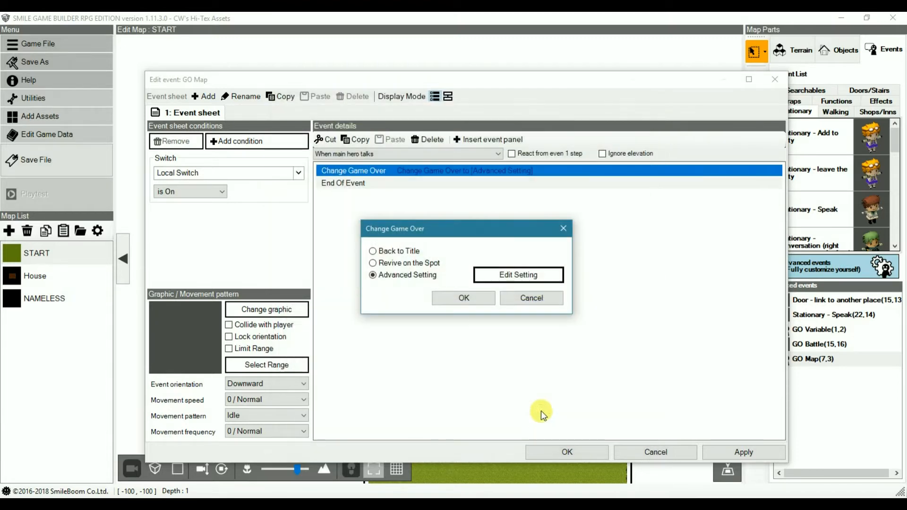
click(468, 301)
Step: Reopen the Change Game Over command's advanced settings, try the Leader Only revive option and set it back to Everyone
double_click(411, 171)
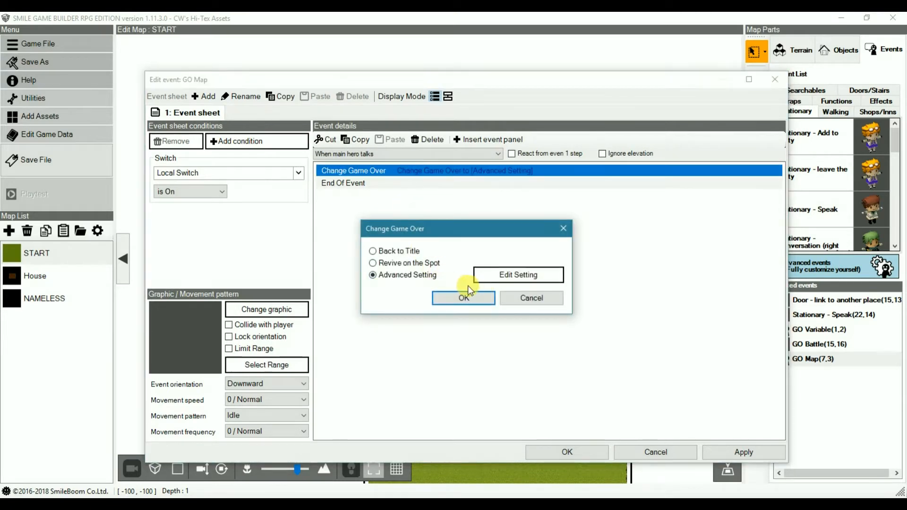
click(501, 279)
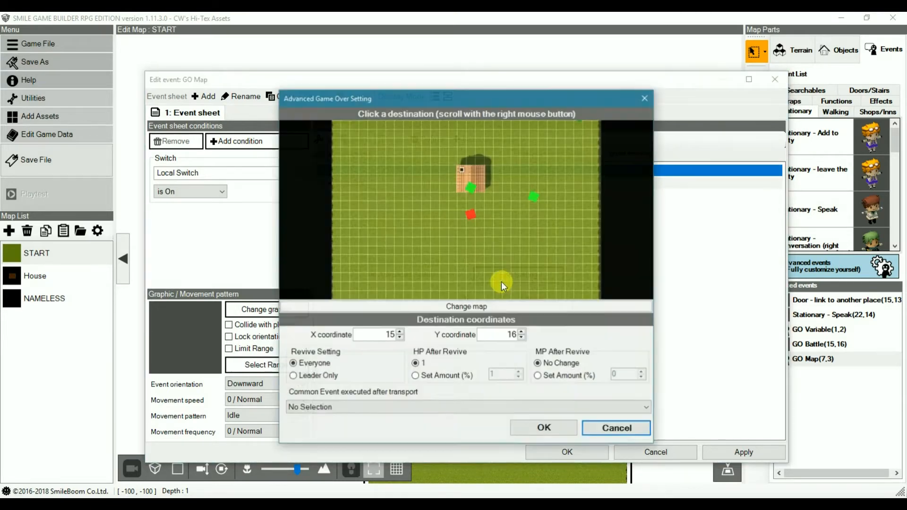
click(314, 378)
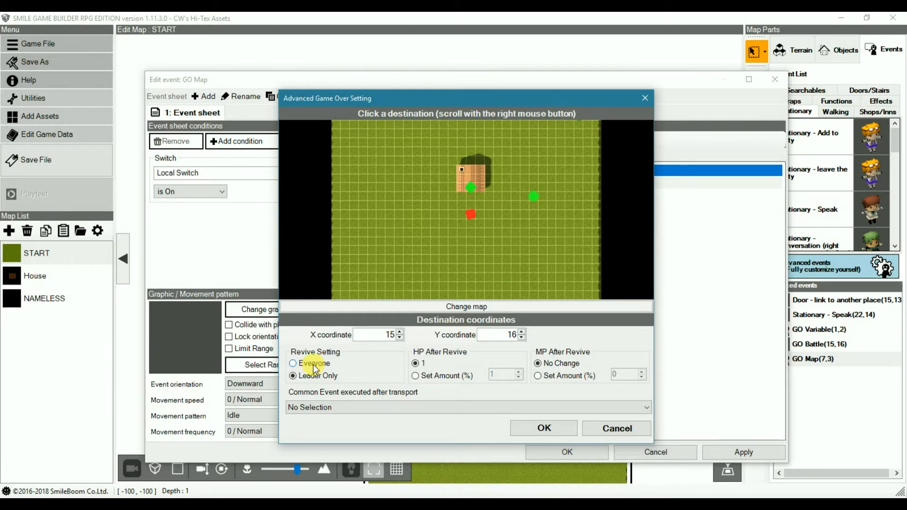
click(315, 367)
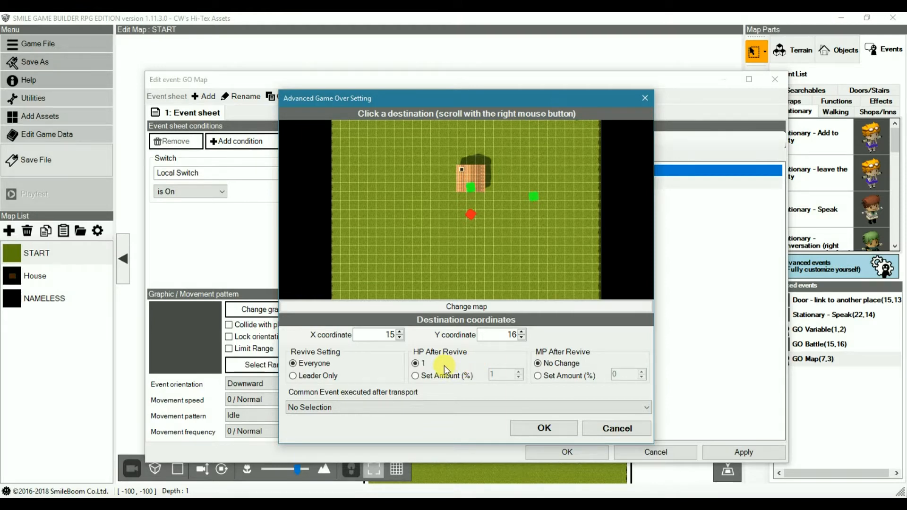
Step: Set HP After Revive to 16% and MP After Revive to 12%, keeping No Selection as the common event executed after transport
click(466, 378)
click(507, 374)
text(3)
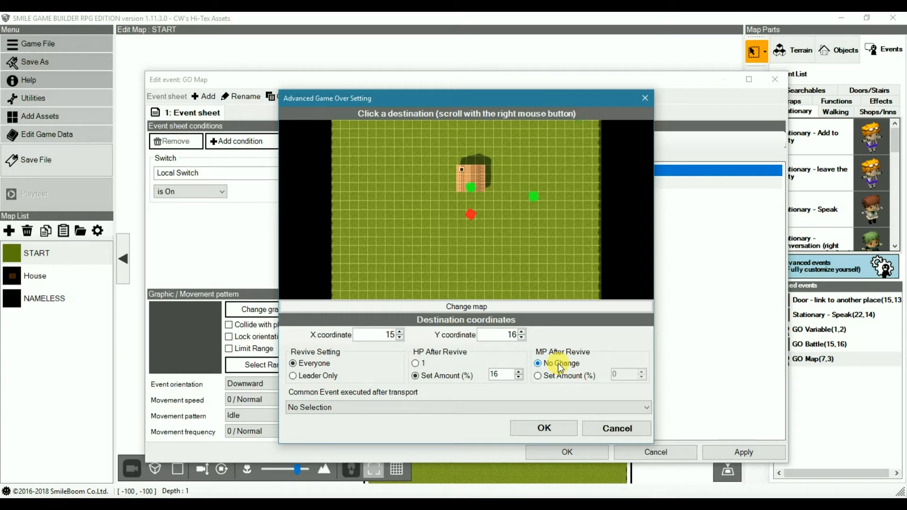
click(564, 379)
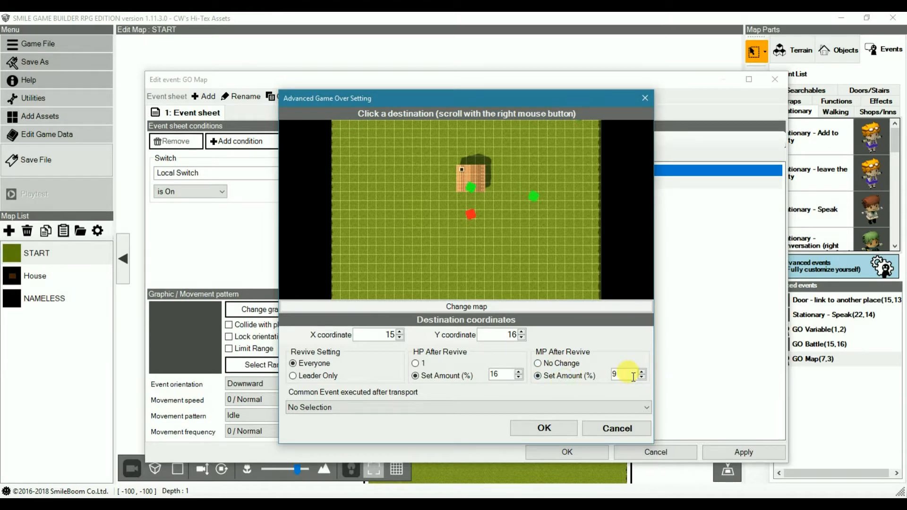
scroll(634, 377, up, 1)
click(387, 408)
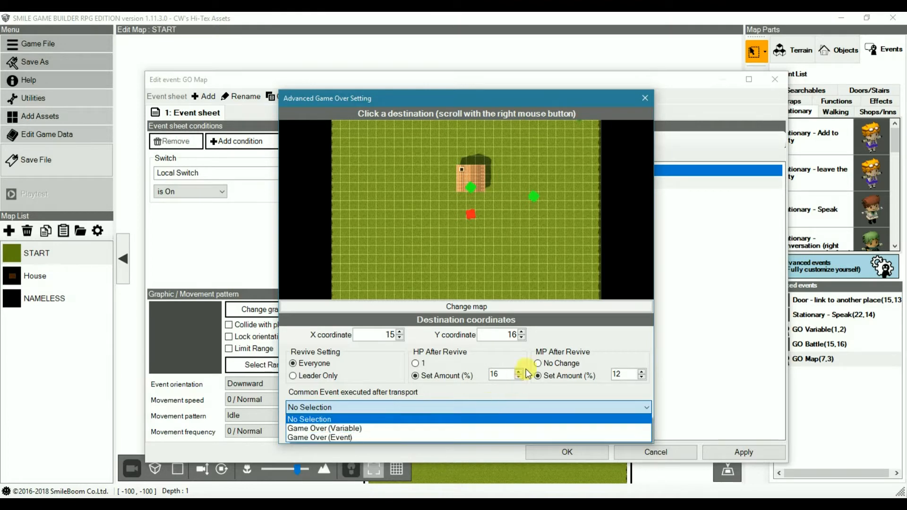
click(588, 419)
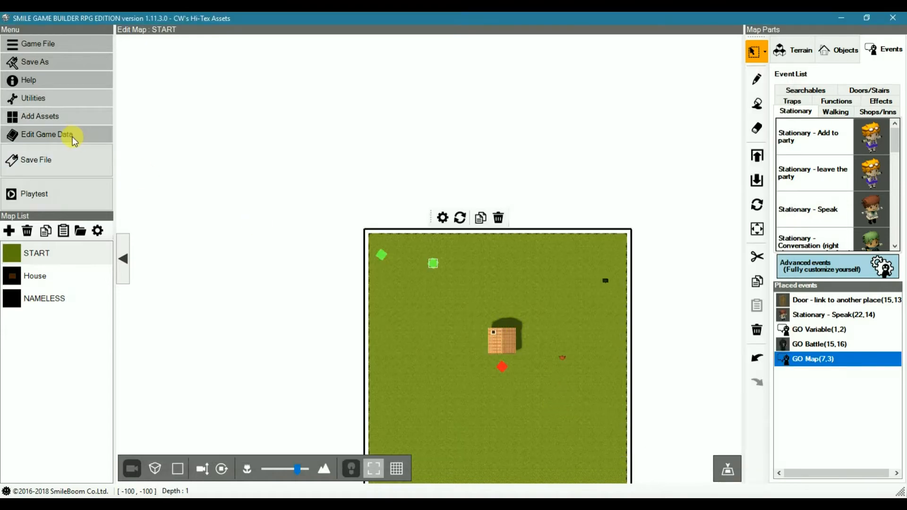
Step: Open the Game Over (Event) common event from the game data and display its details in flowchart form
click(71, 137)
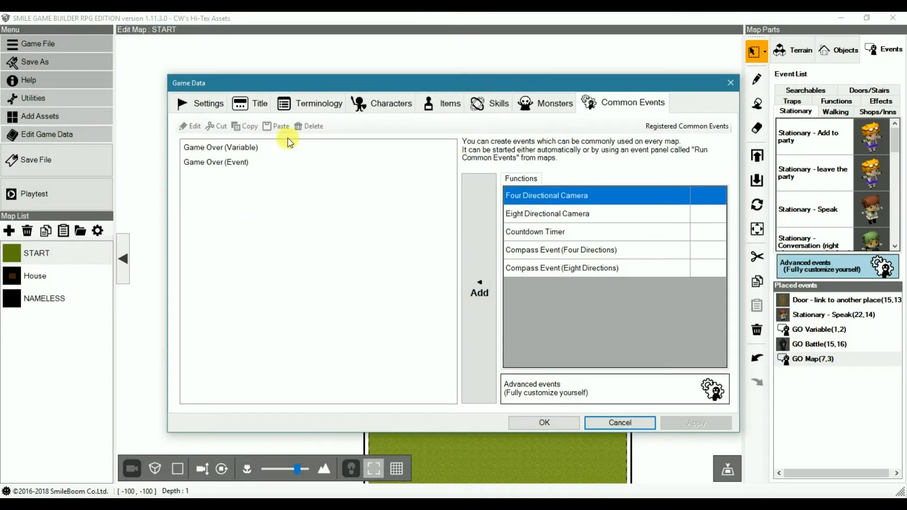
click(234, 165)
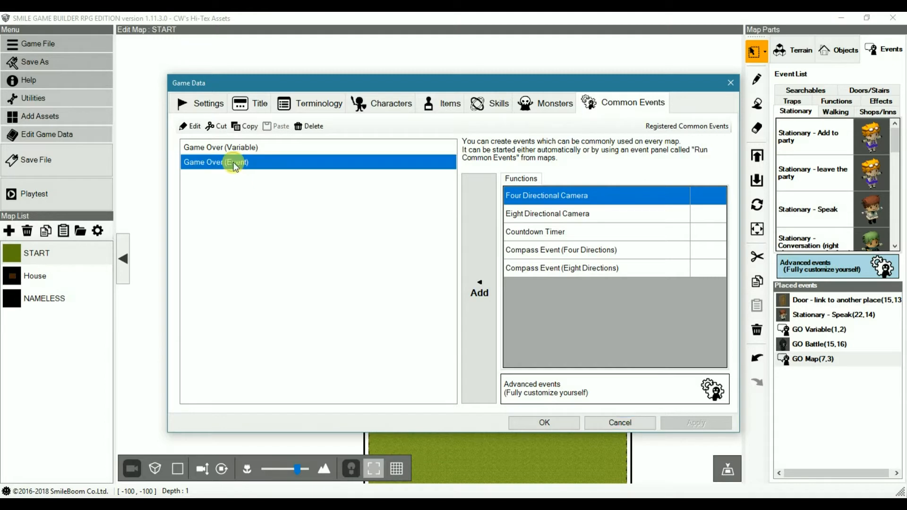
double_click(224, 164)
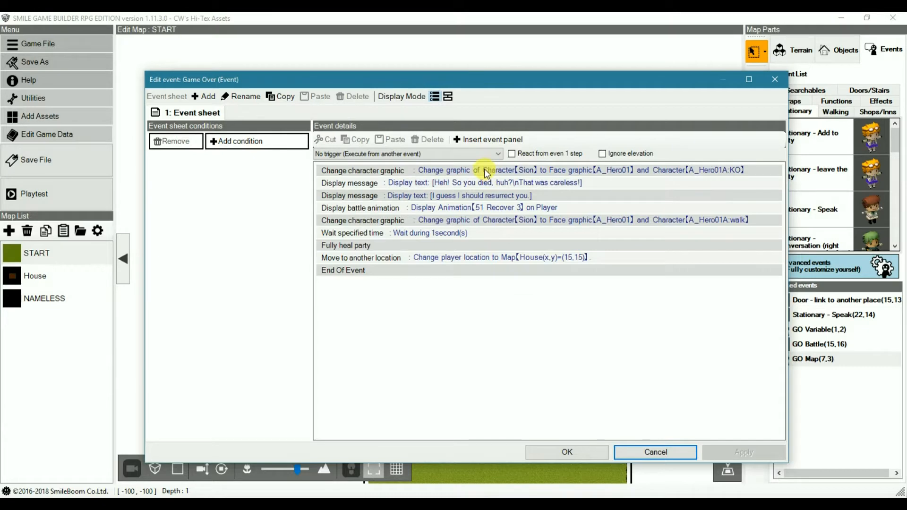
click(448, 97)
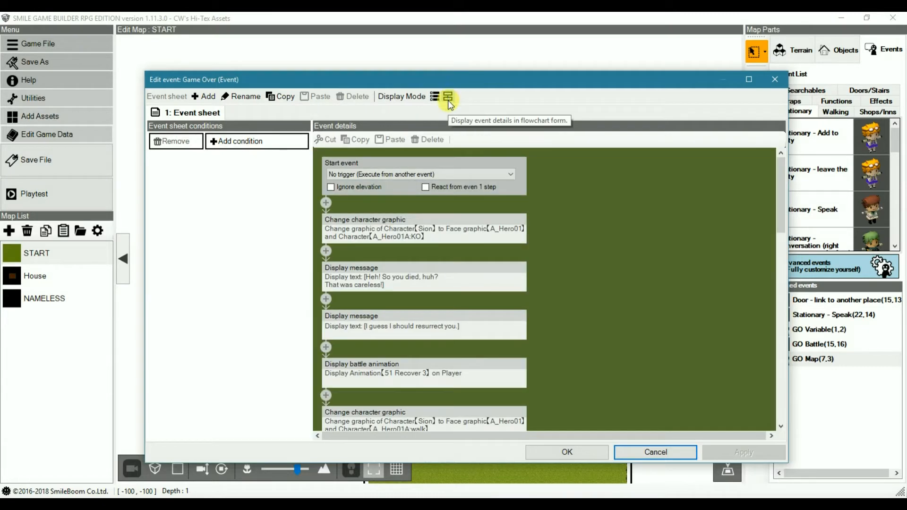
Step: Review the first Change character graphic panel and the effect choices of the Display battle animation panel without changing the effect
click(459, 229)
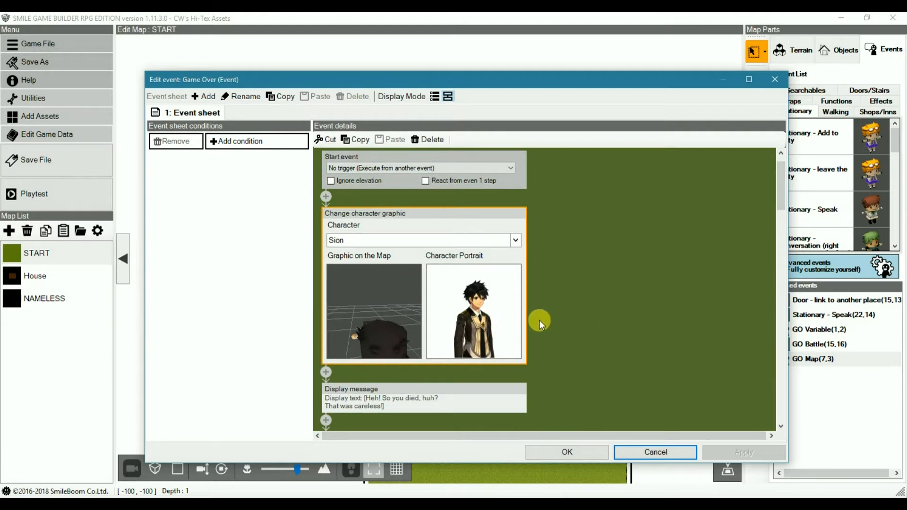
scroll(573, 316, down, 2)
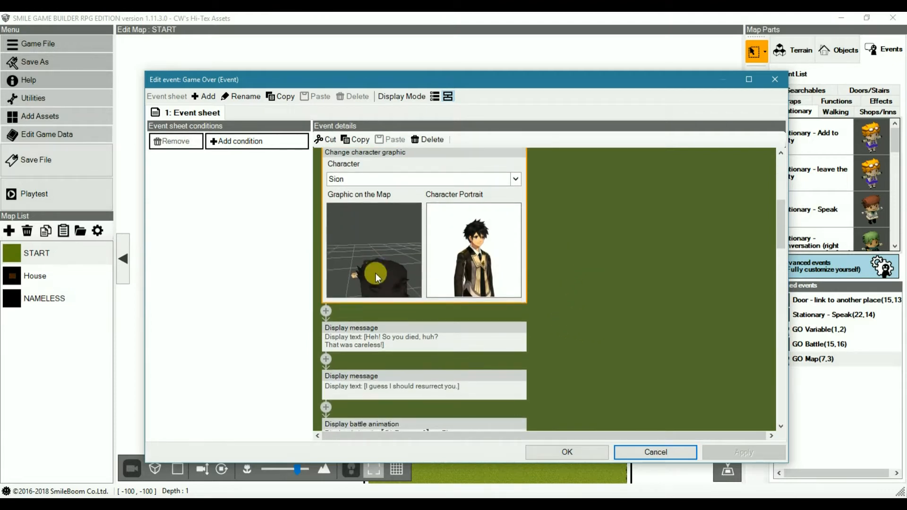
scroll(566, 303, down, 2)
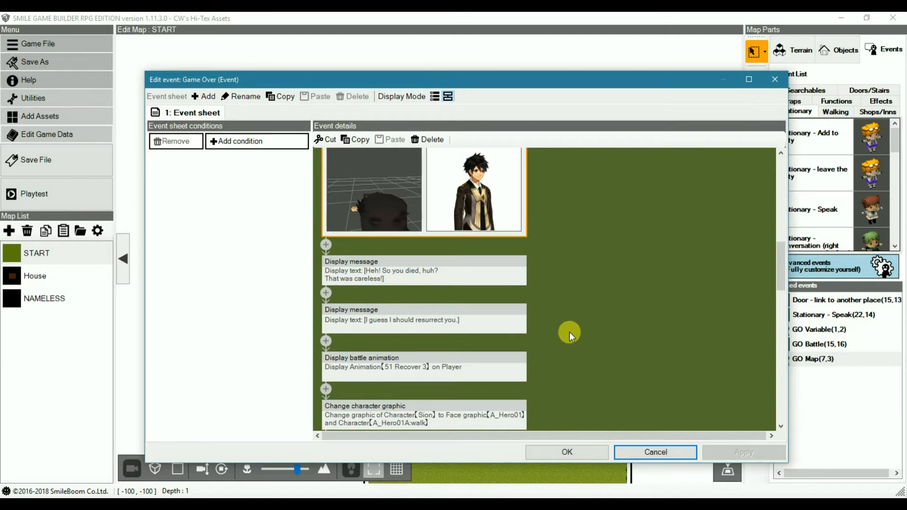
scroll(572, 243, down, 3)
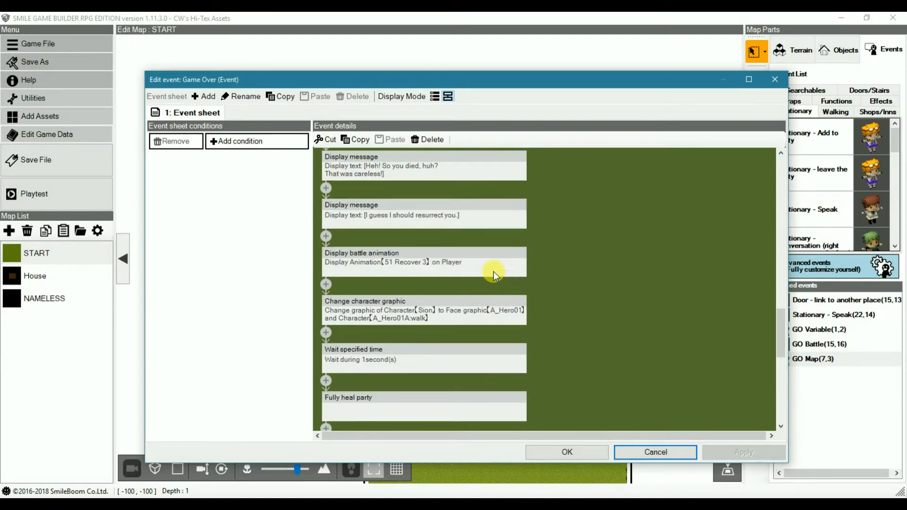
click(493, 271)
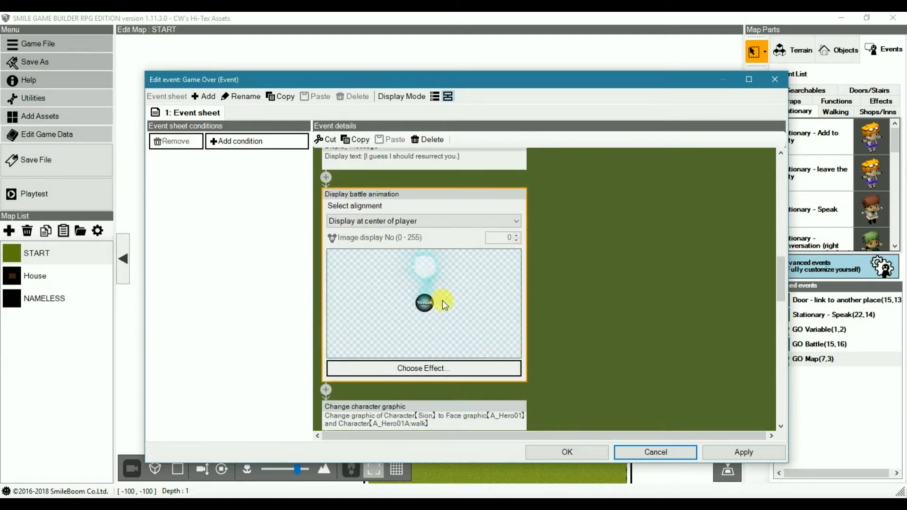
click(427, 371)
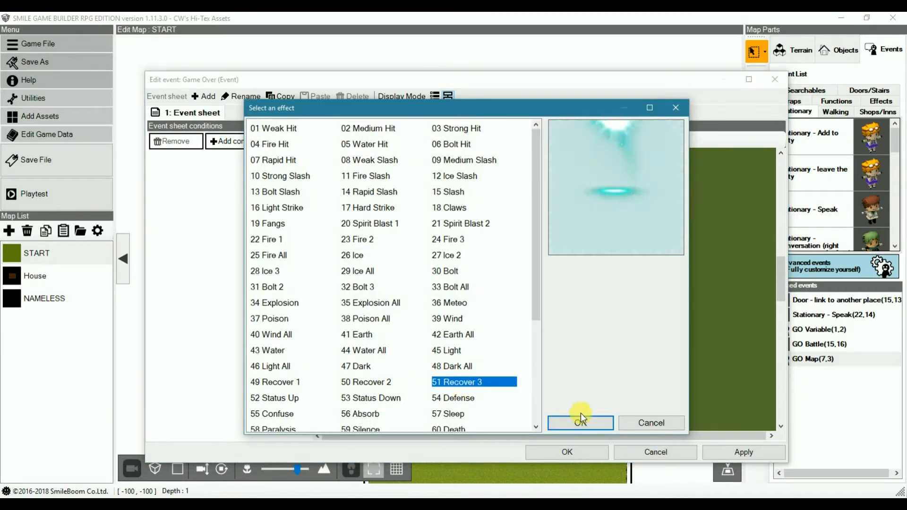
click(639, 423)
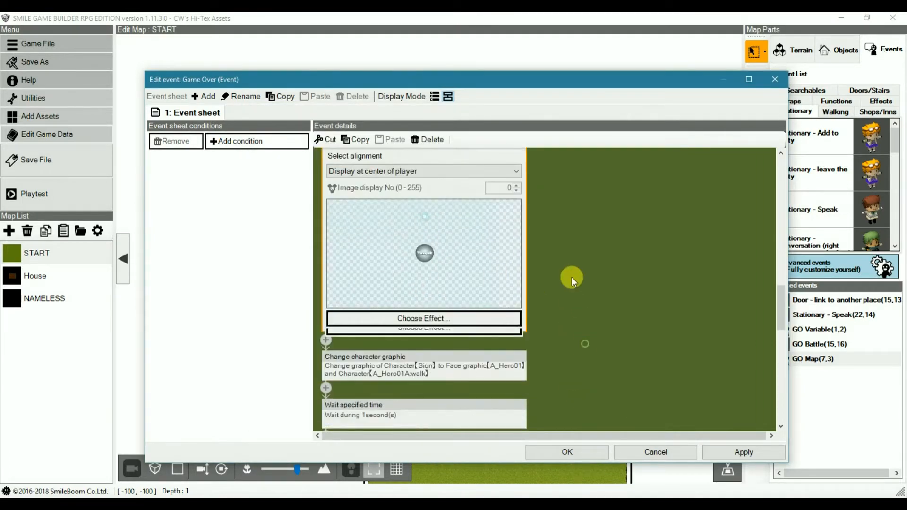
Step: Inspect the Wait specified time panel, continuing past the error dialog, and examine the second Change character graphic panel
scroll(572, 279, down, 2)
double_click(432, 293)
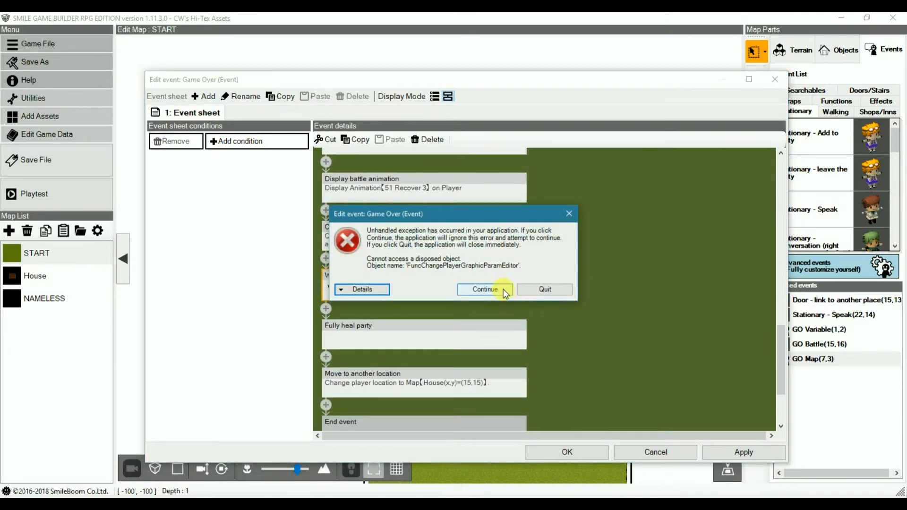
click(495, 289)
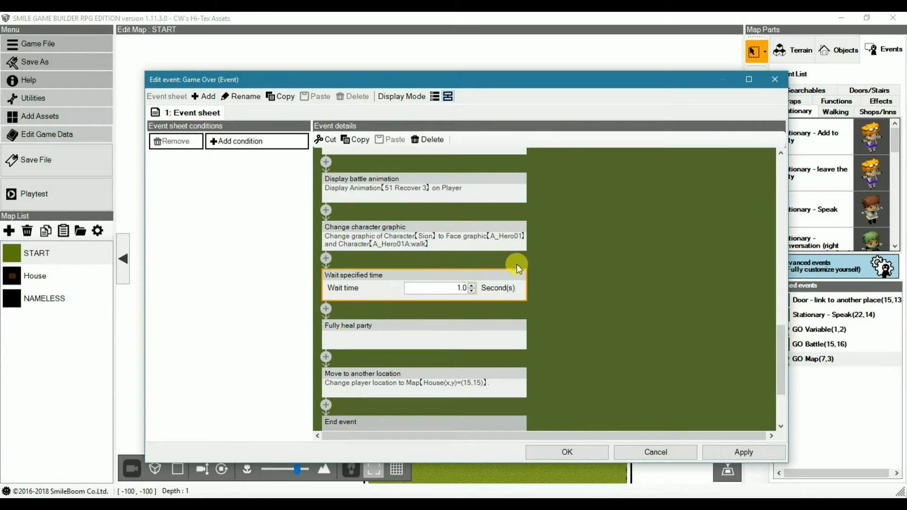
scroll(562, 284, up, 1)
scroll(566, 291, down, 1)
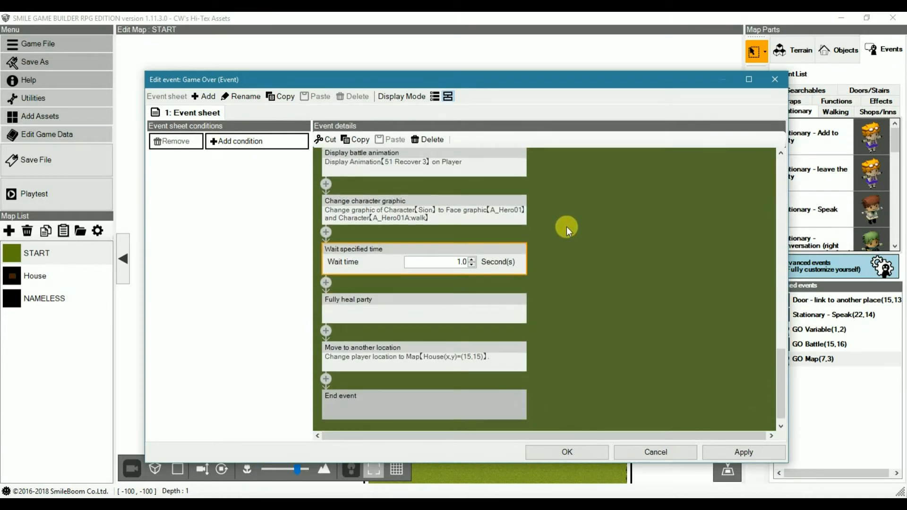
scroll(563, 274, up, 2)
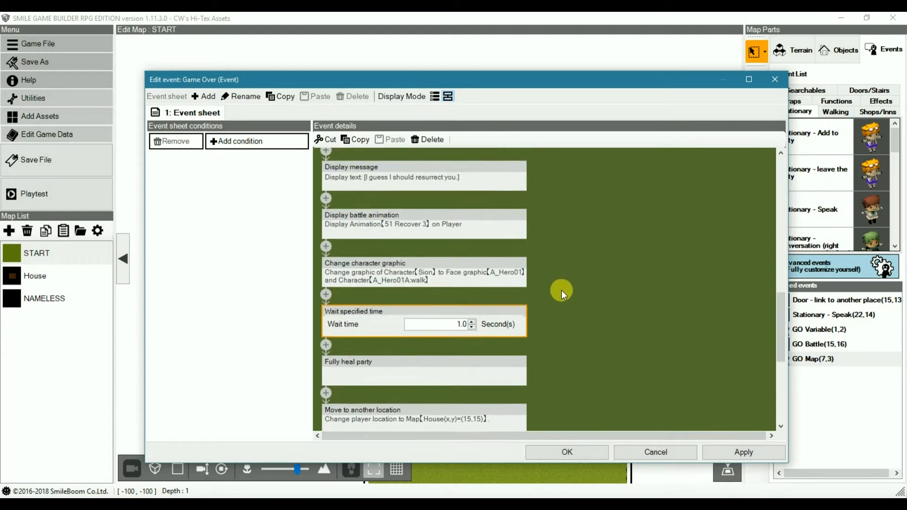
click(430, 265)
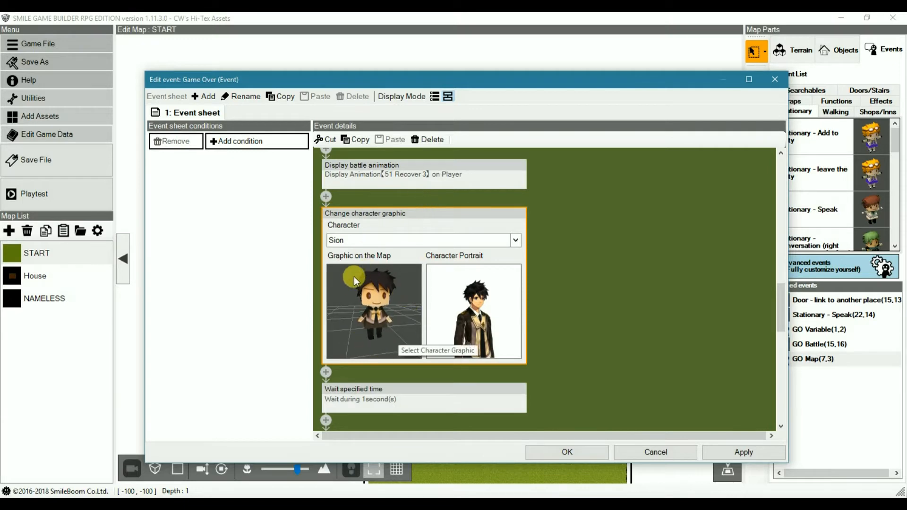
scroll(589, 346, down, 2)
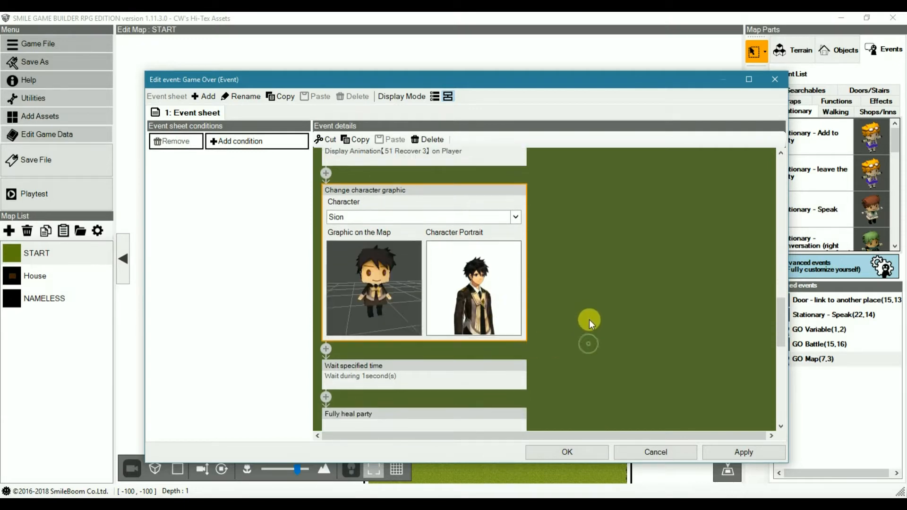
scroll(586, 302, down, 1)
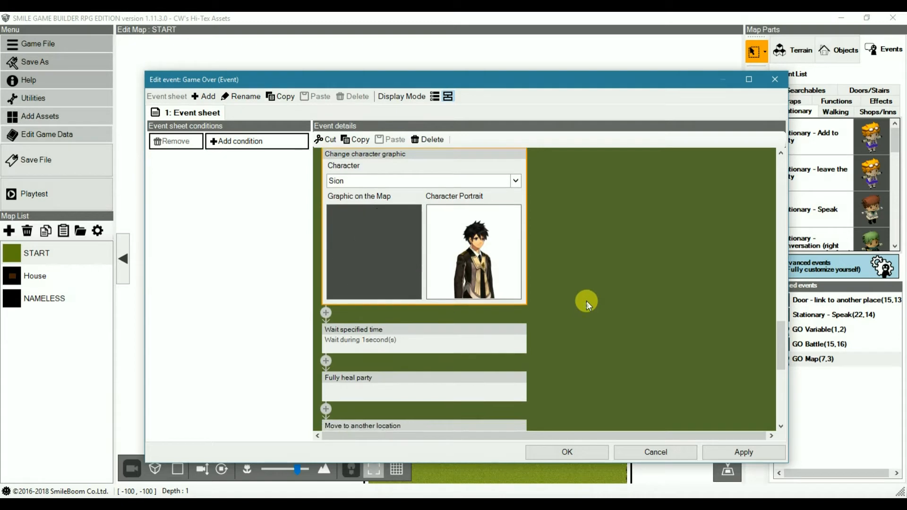
scroll(585, 305, down, 2)
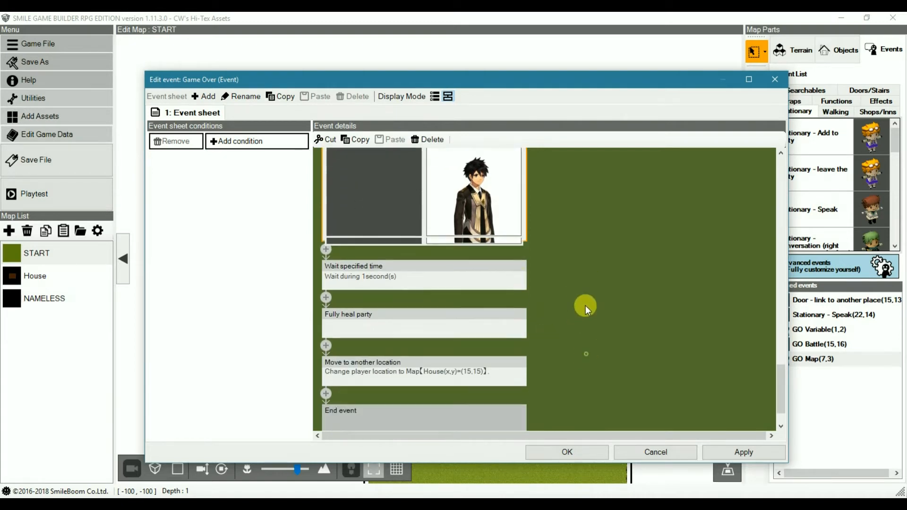
Step: Check the Fully heal party panel and the Move to another location destination, and close the common event and game data without saving
click(444, 310)
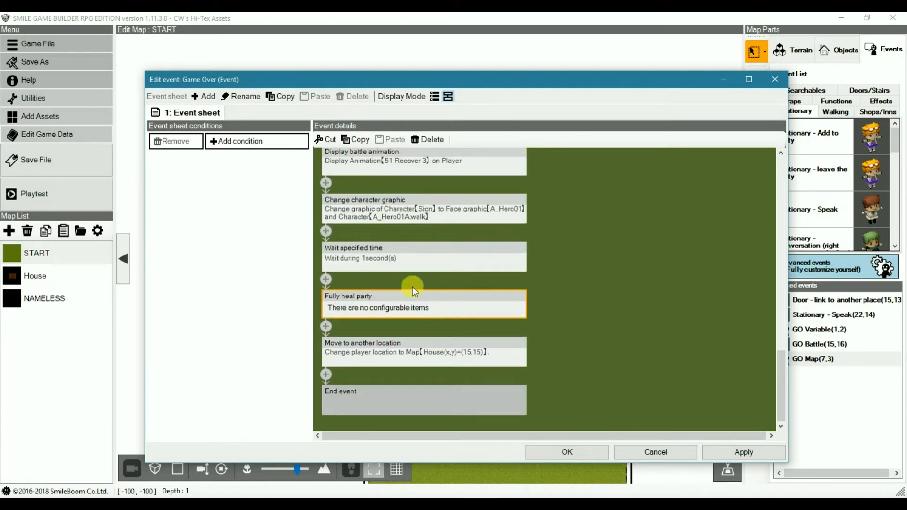
click(430, 352)
click(439, 353)
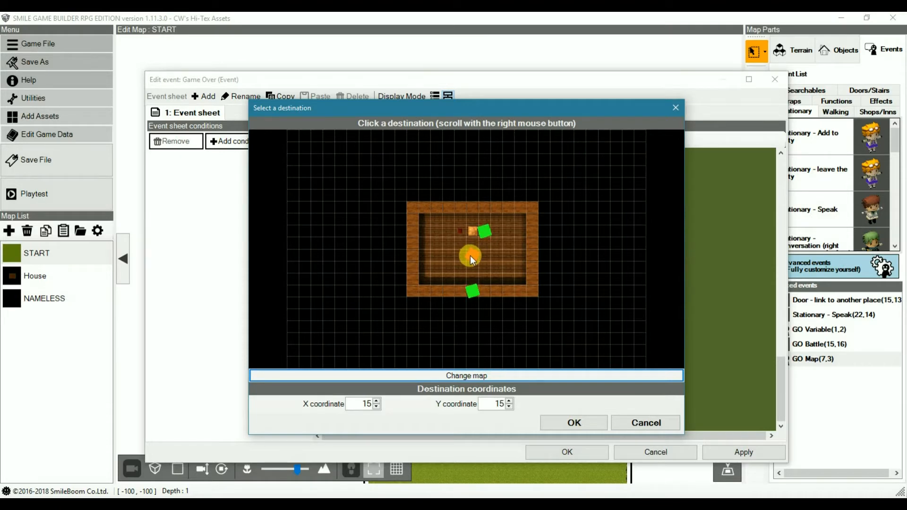
click(598, 421)
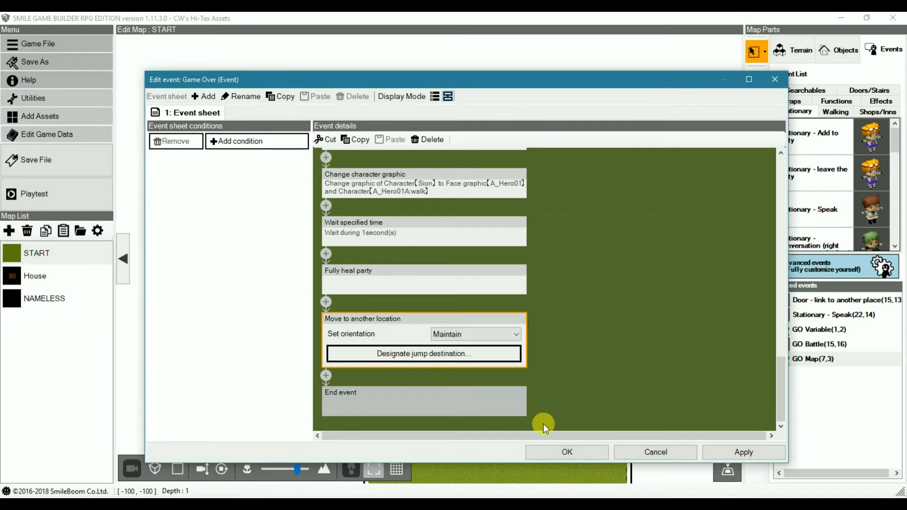
click(655, 450)
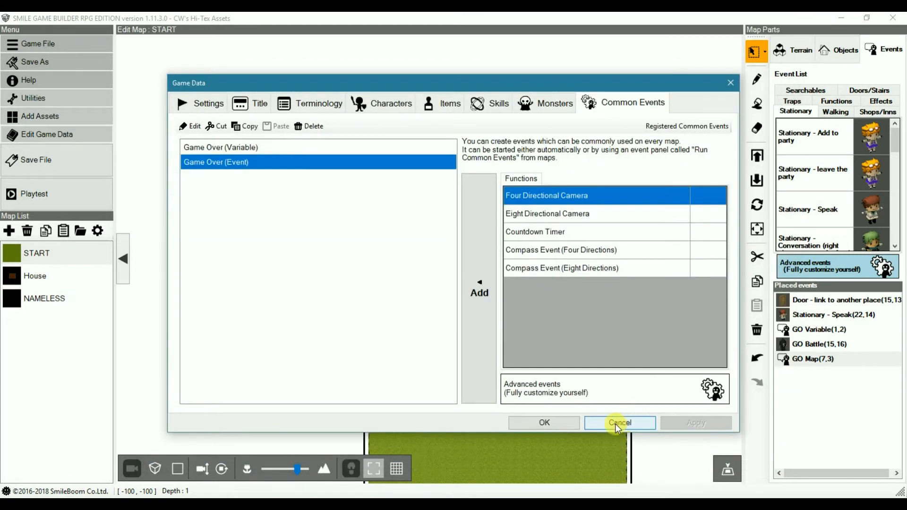
click(616, 425)
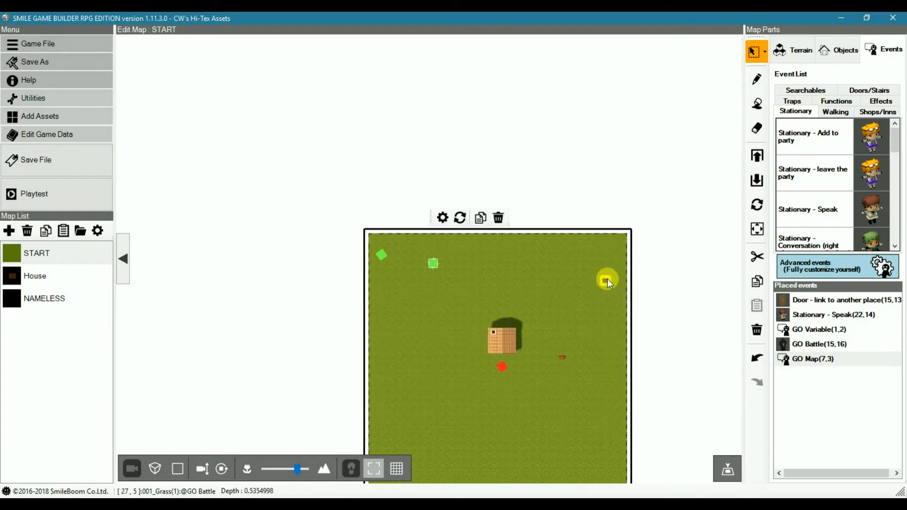
Step: Move the GO Battle event to position (15,16) in front of the house on the START map and open it for editing
click(606, 282)
click(504, 376)
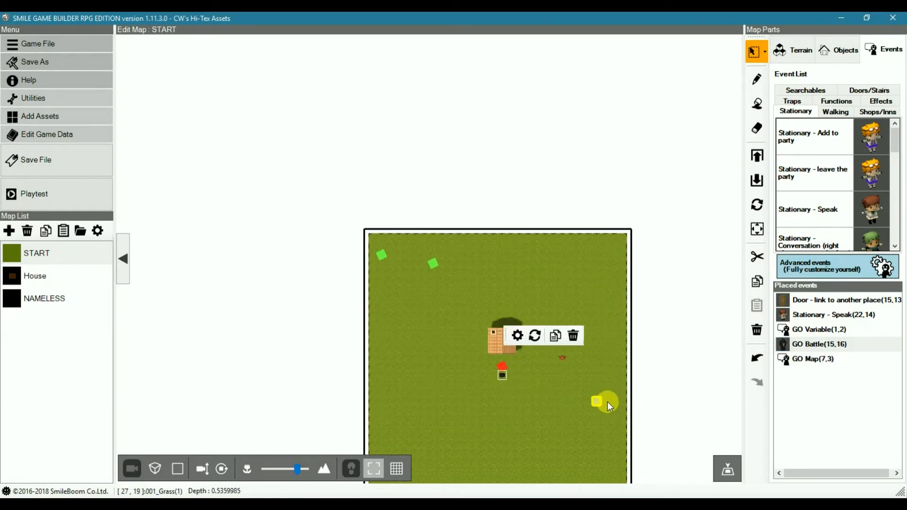
double_click(784, 343)
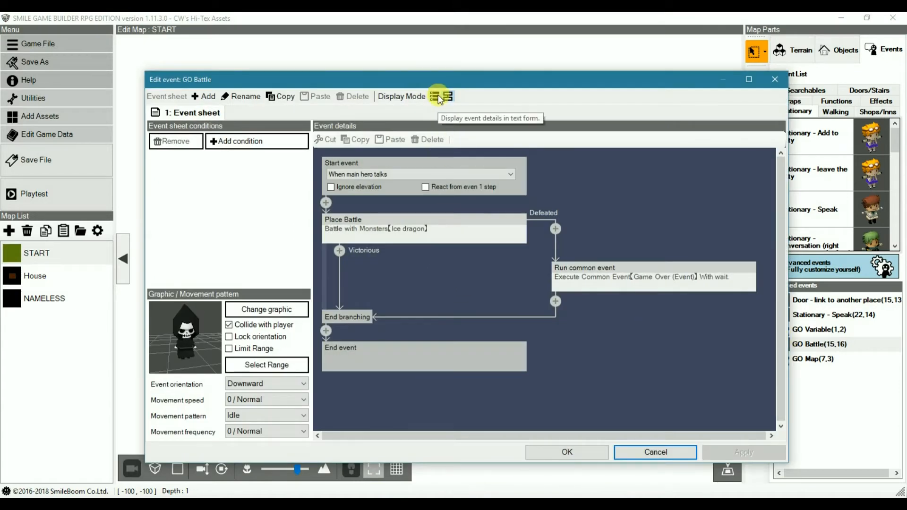
Step: Examine the GO Battle event's Place Battle settings and the Run common event panel on its Defeated branch, closing without saving
click(435, 97)
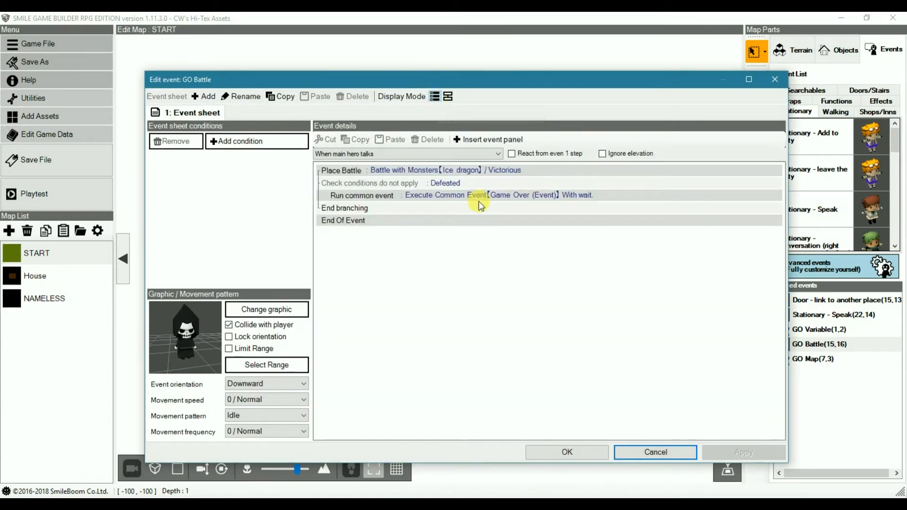
click(448, 96)
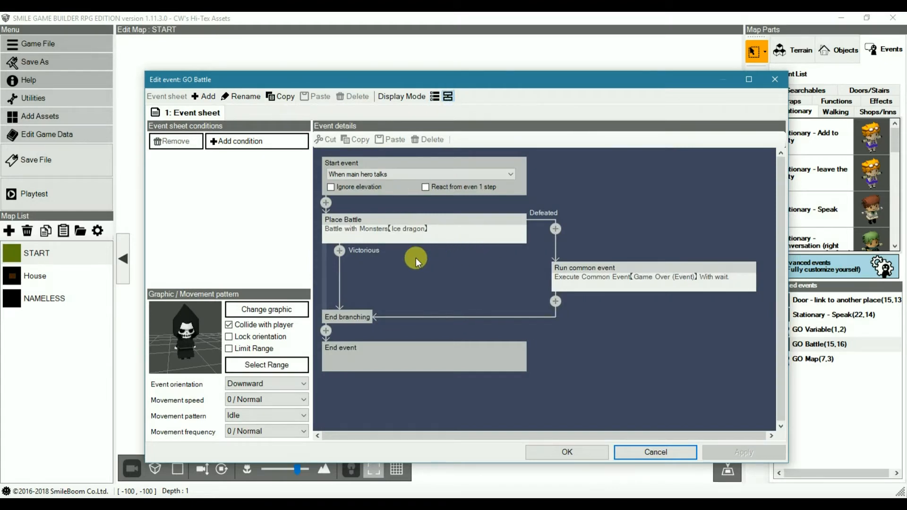
click(401, 222)
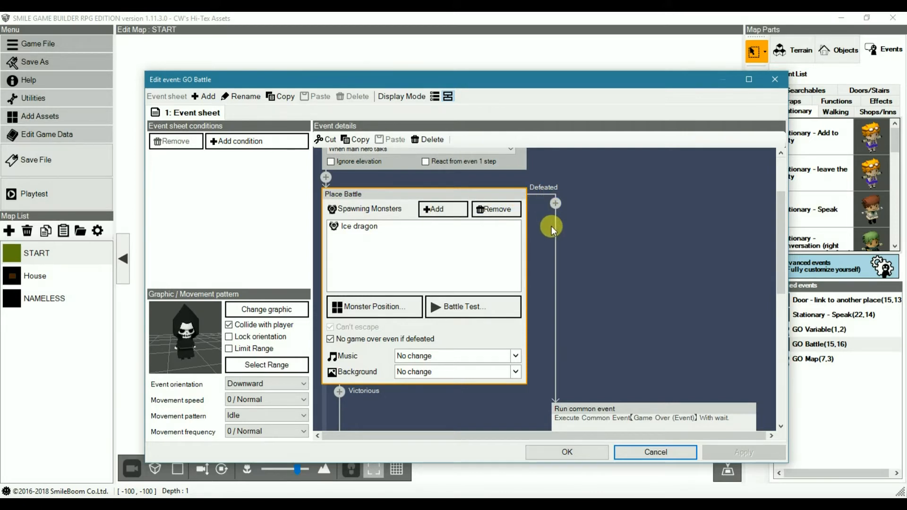
scroll(627, 260, down, 3)
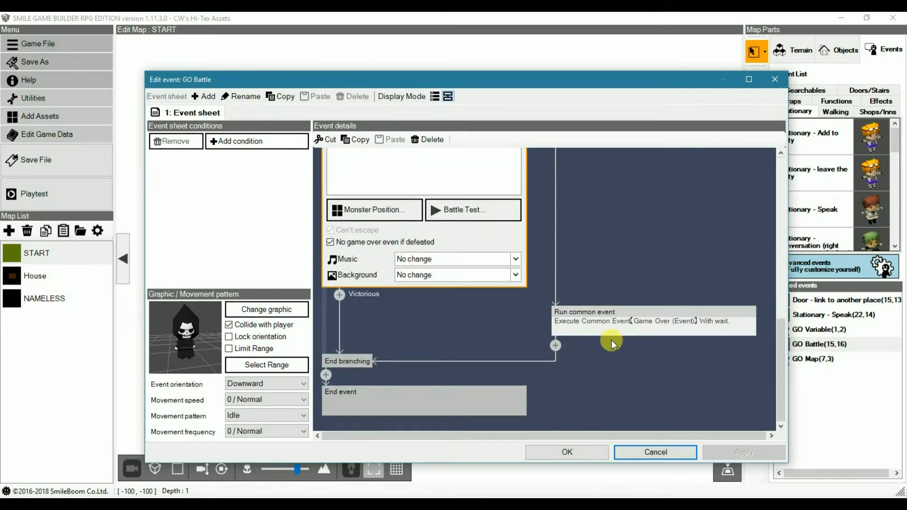
click(632, 325)
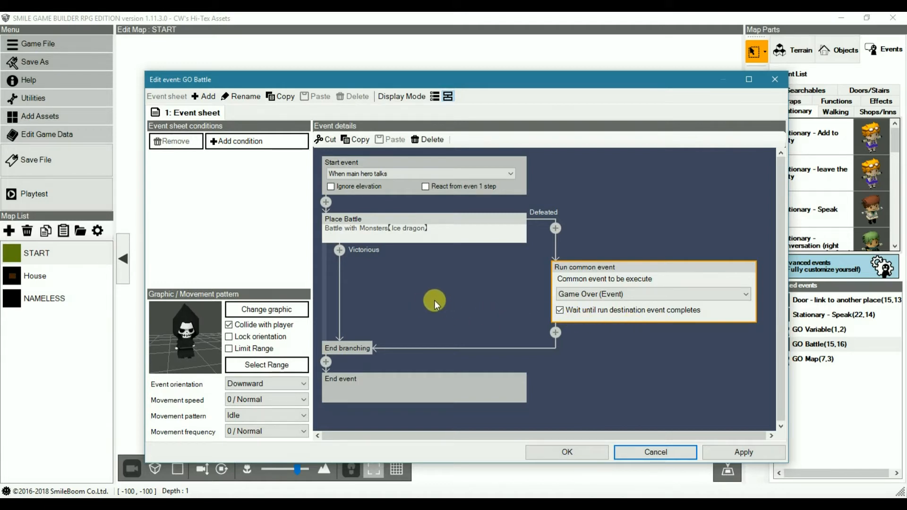
click(418, 228)
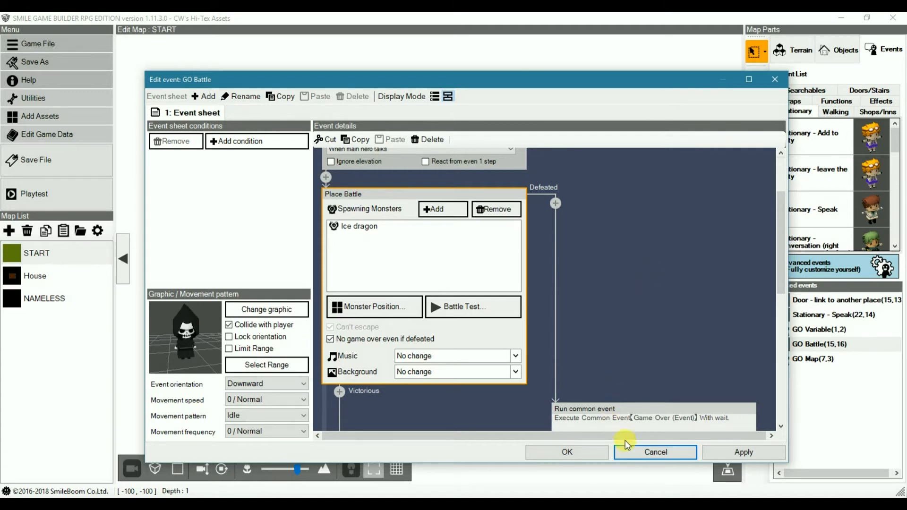
click(644, 452)
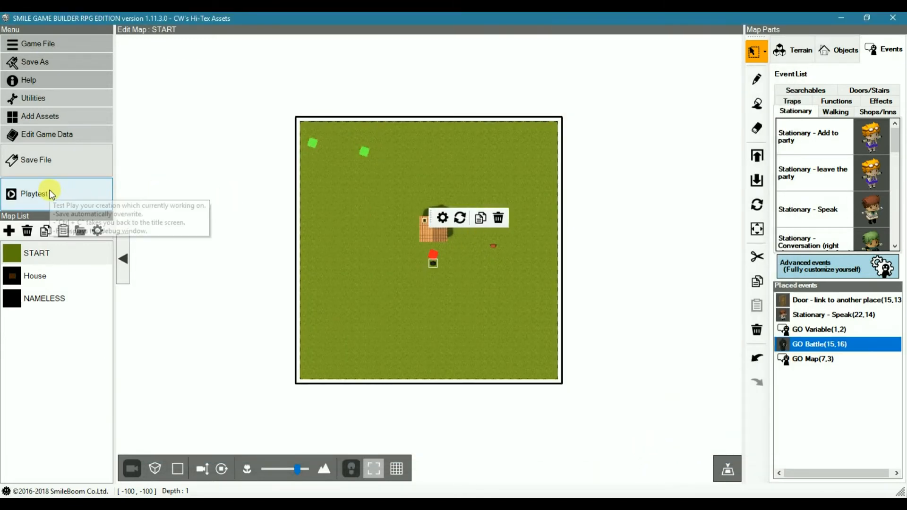
Step: Playtest the map, lose the Ice dragon battle and advance through the resurrection dialogue
click(105, 206)
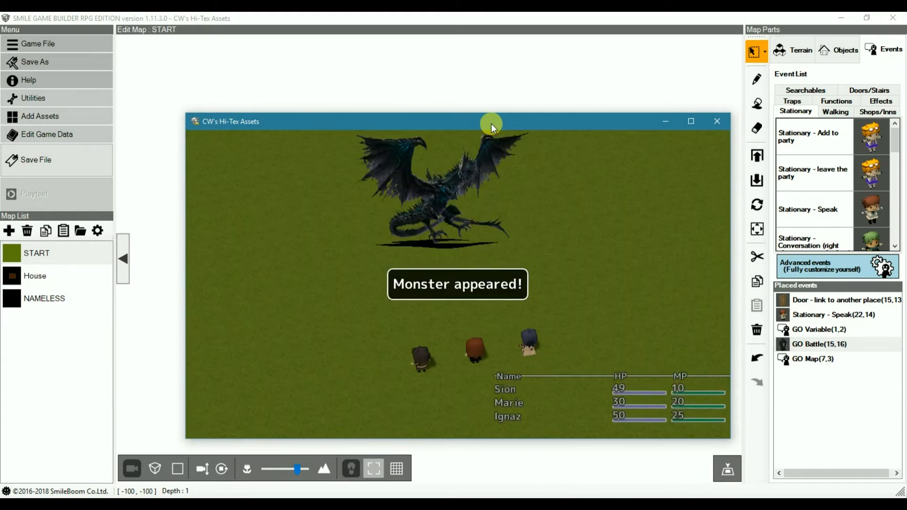
key(Return)
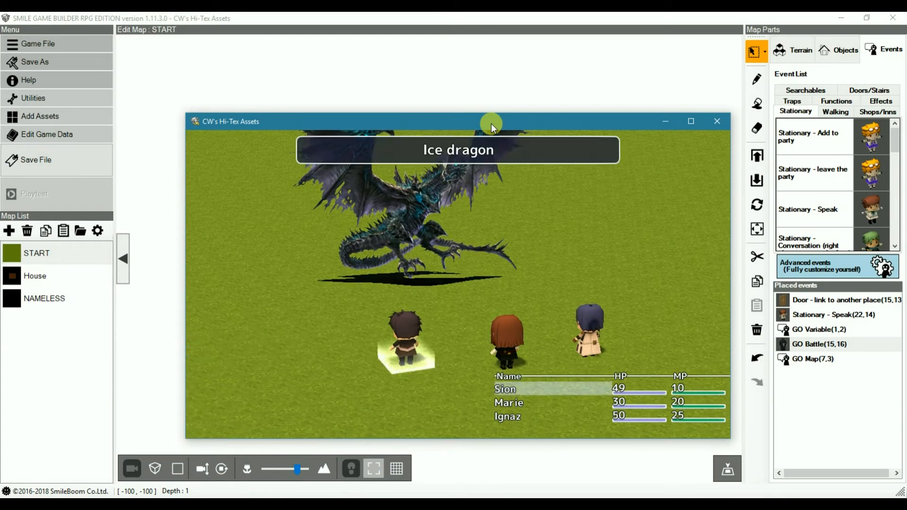
key(Return)
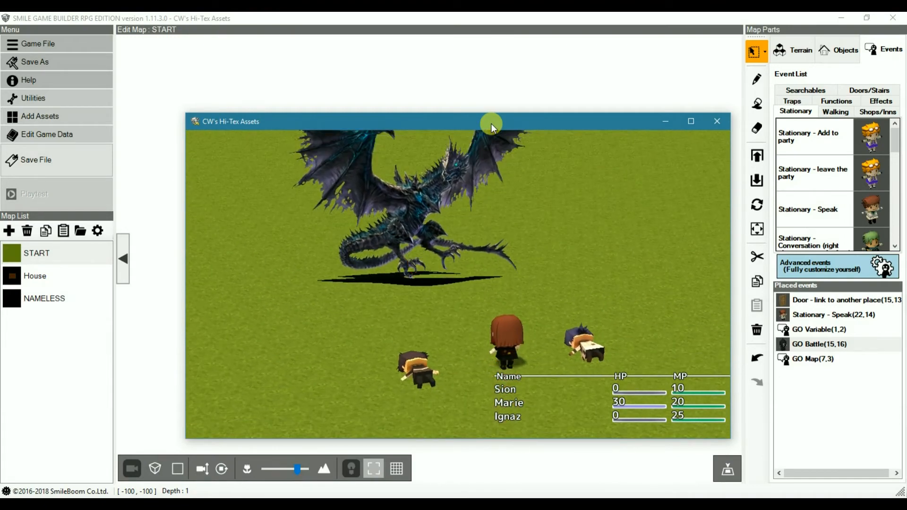
key(Return)
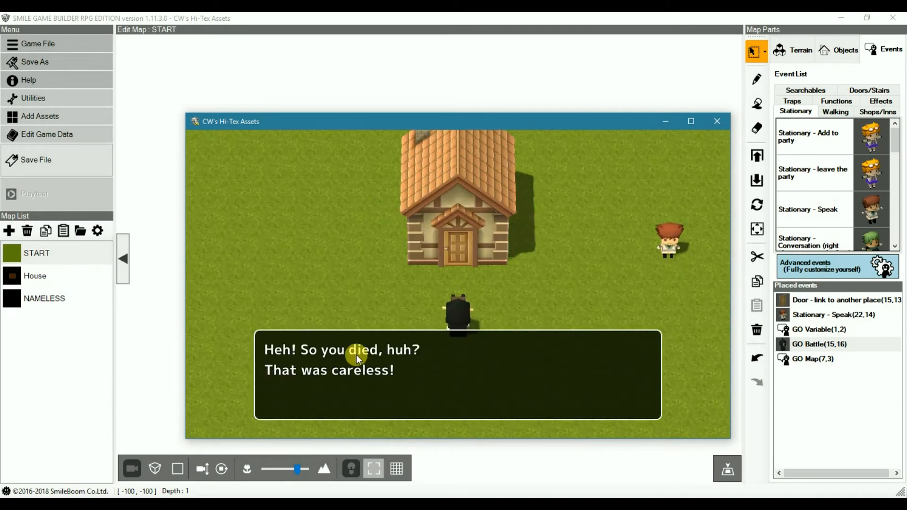
click(415, 381)
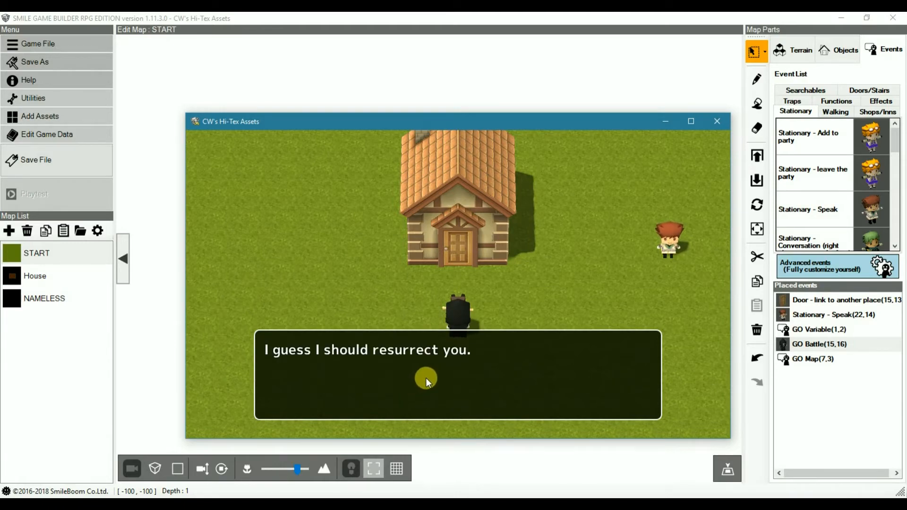
click(427, 373)
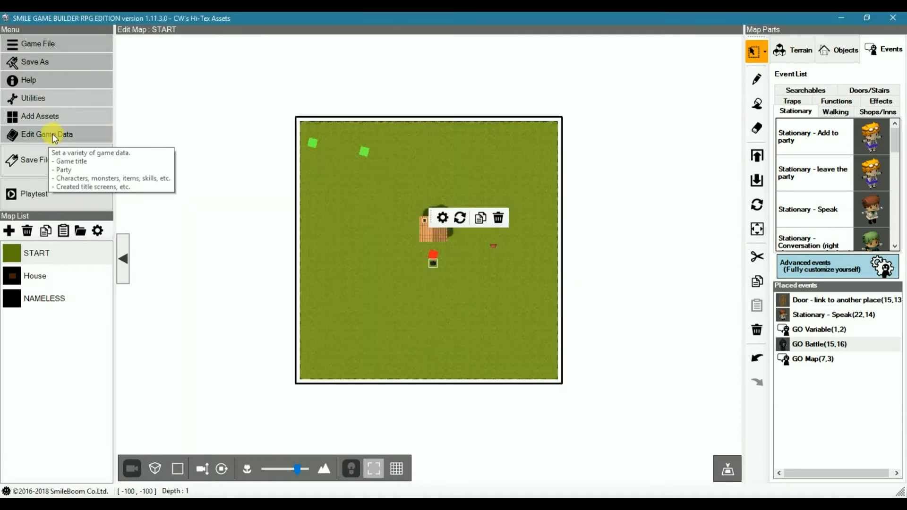
Step: Open the Game Over (Variable) common event in text form and check the Change Game Over option for Game Over ID 0
click(54, 138)
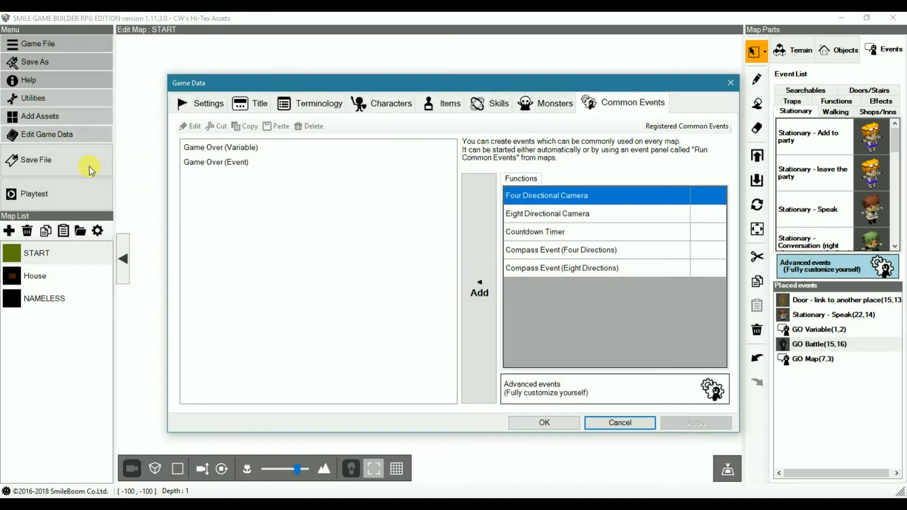
double_click(242, 148)
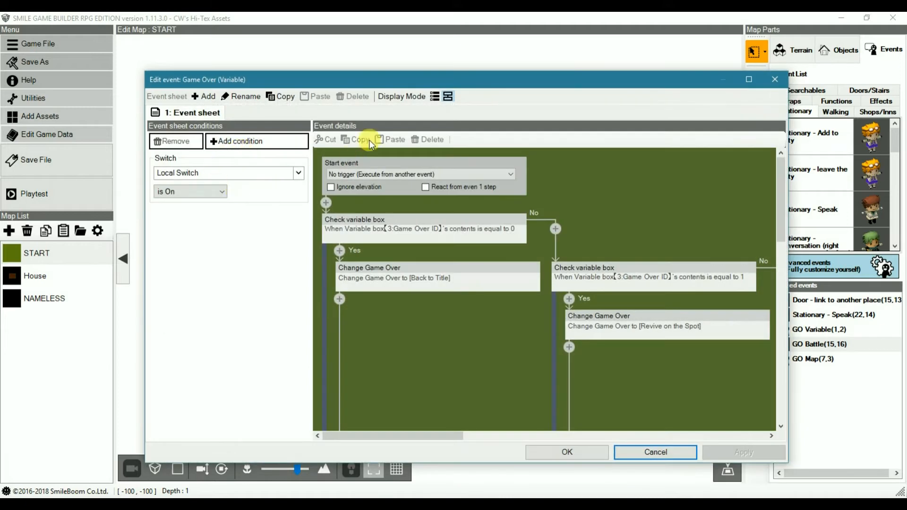
click(434, 97)
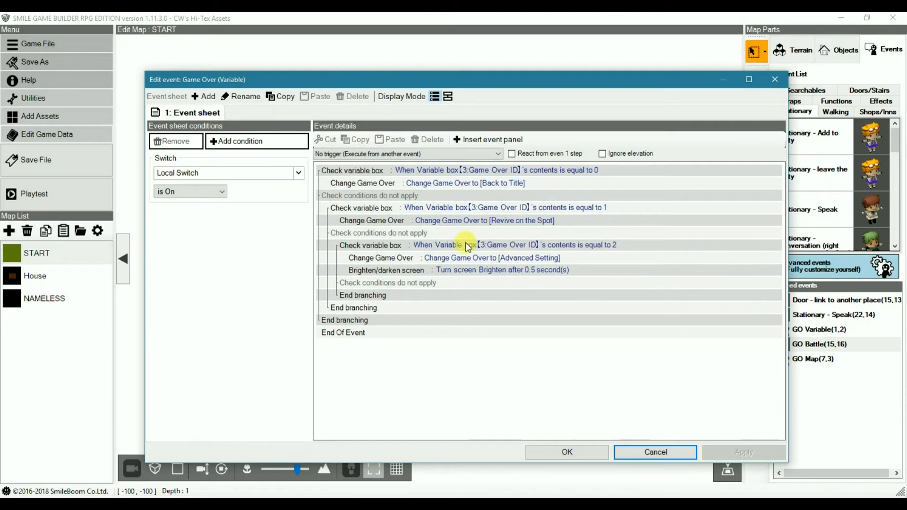
click(461, 169)
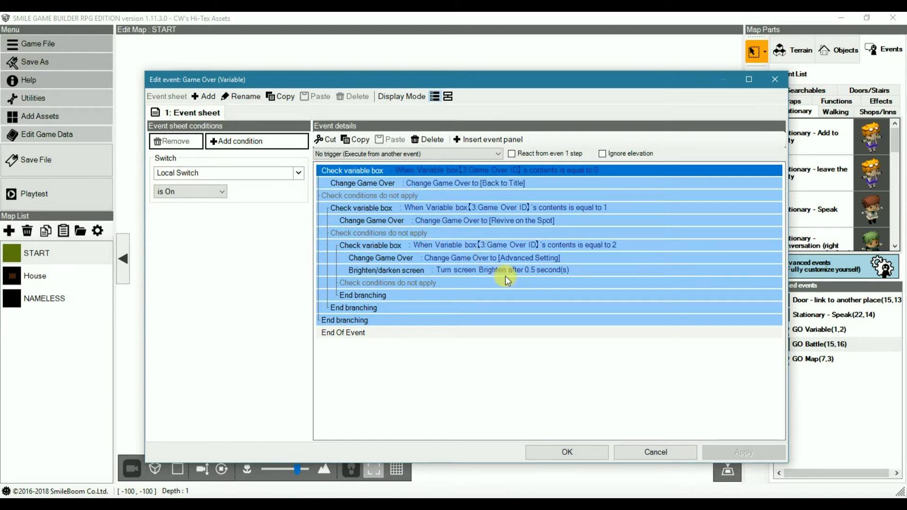
click(465, 185)
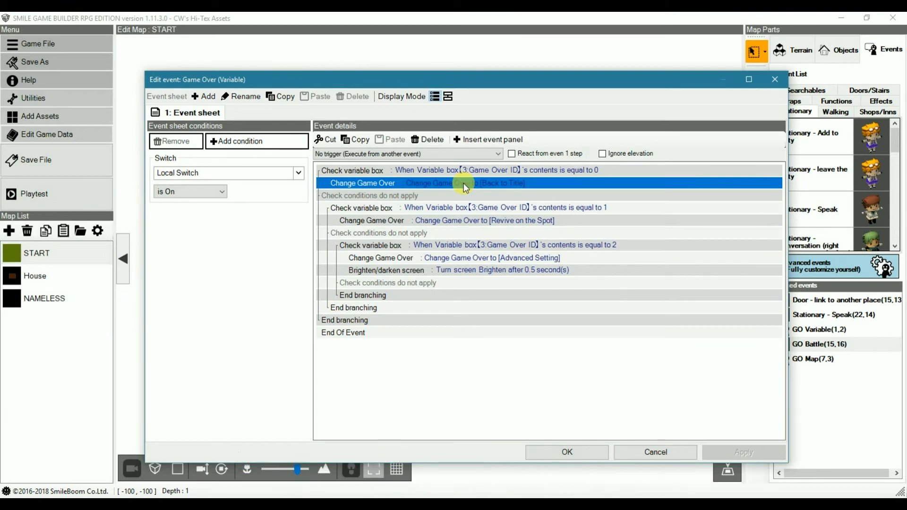
double_click(466, 186)
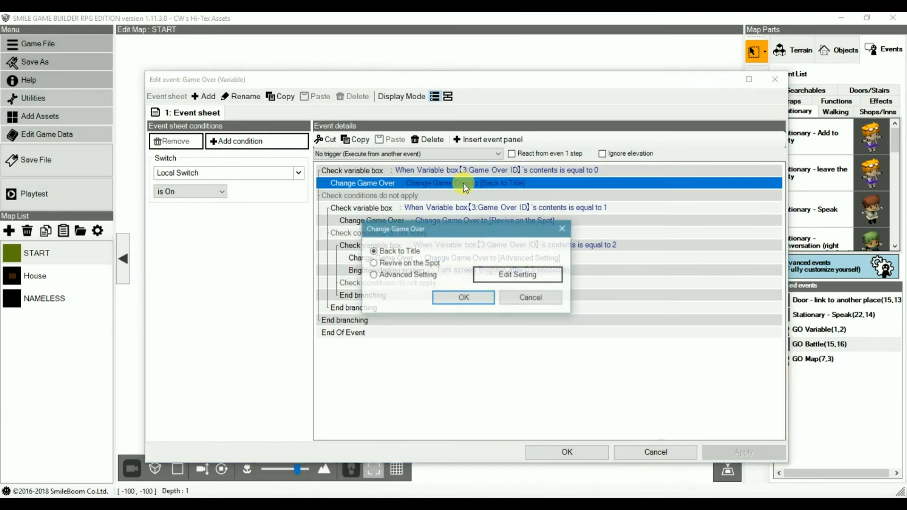
click(530, 298)
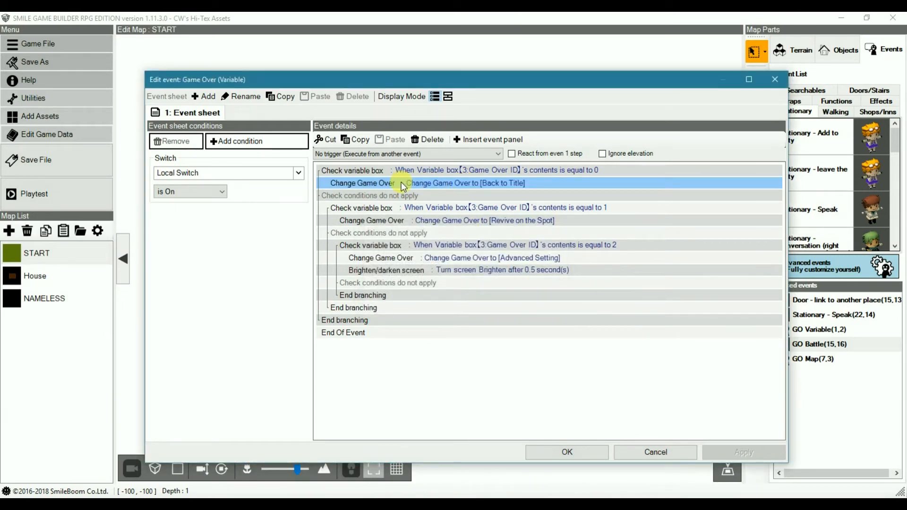
Step: Check the Change Game Over option in the branch for Game Over ID 1, leaving it unmodified
click(446, 208)
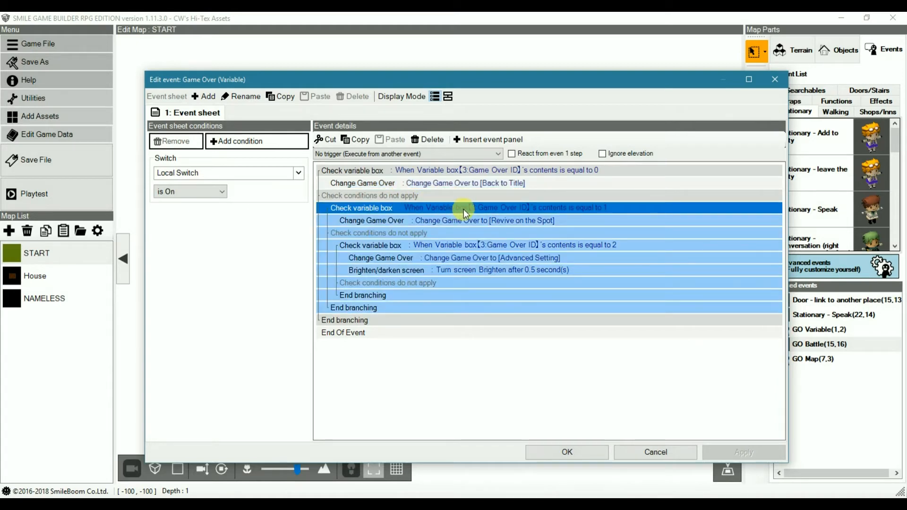
click(465, 220)
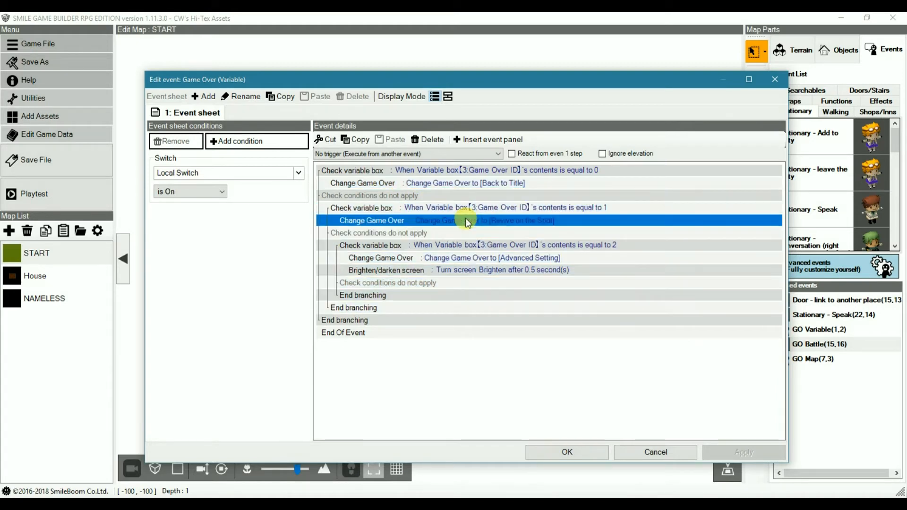
double_click(465, 220)
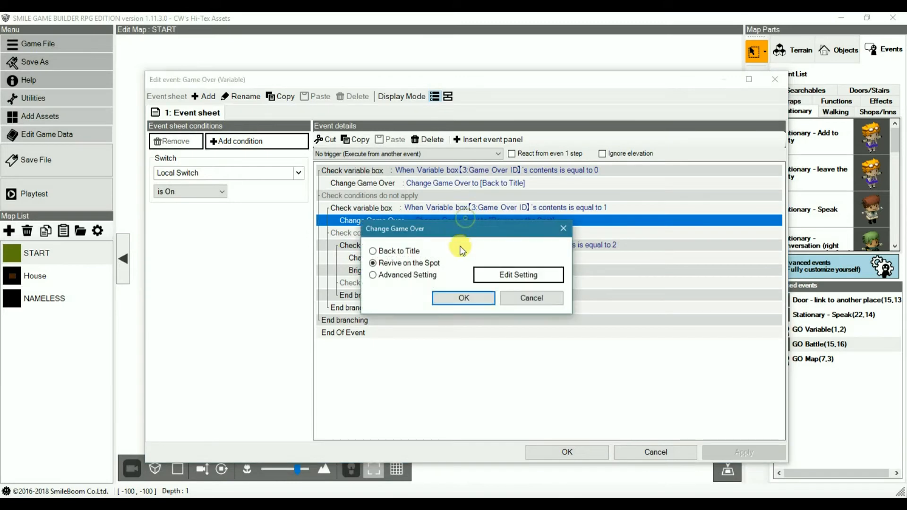
click(534, 301)
Step: Inspect the Game Over ID 2 branch, including its condition, Advanced Game Over Setting and Brighten/darken screen panel
click(485, 246)
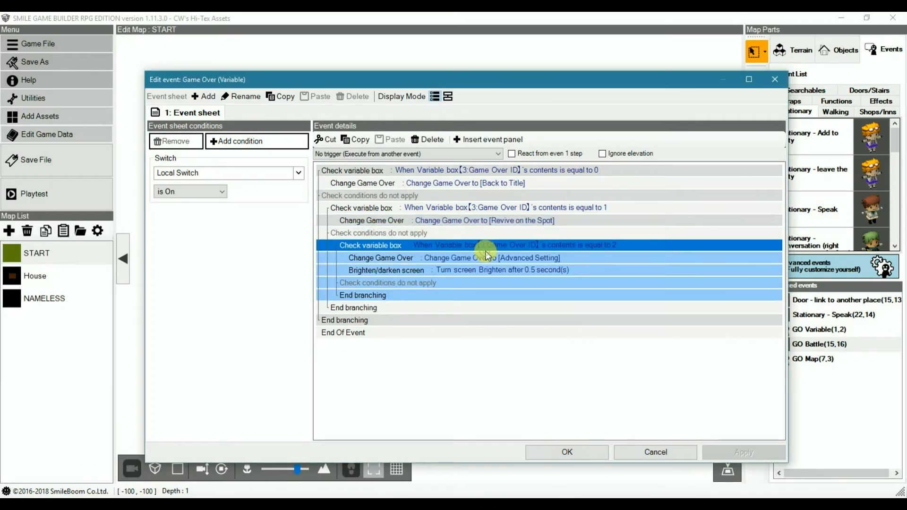
double_click(484, 250)
click(465, 326)
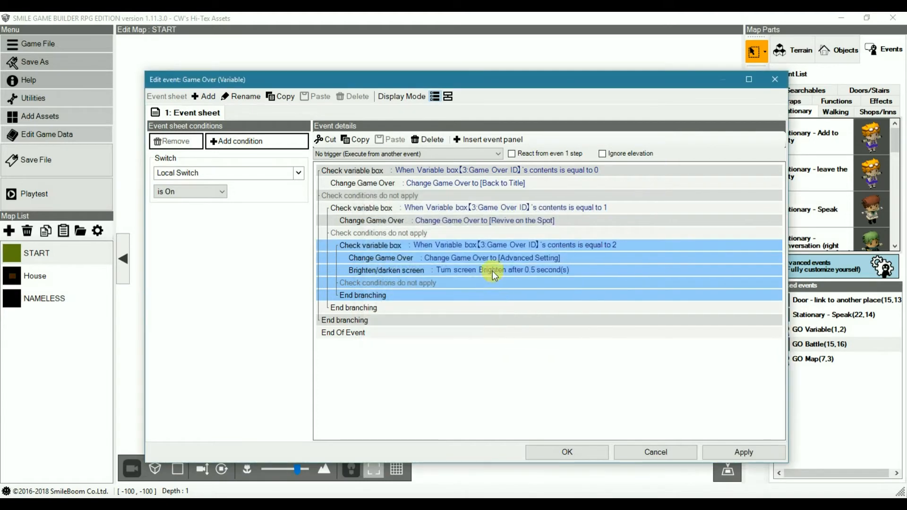
double_click(493, 261)
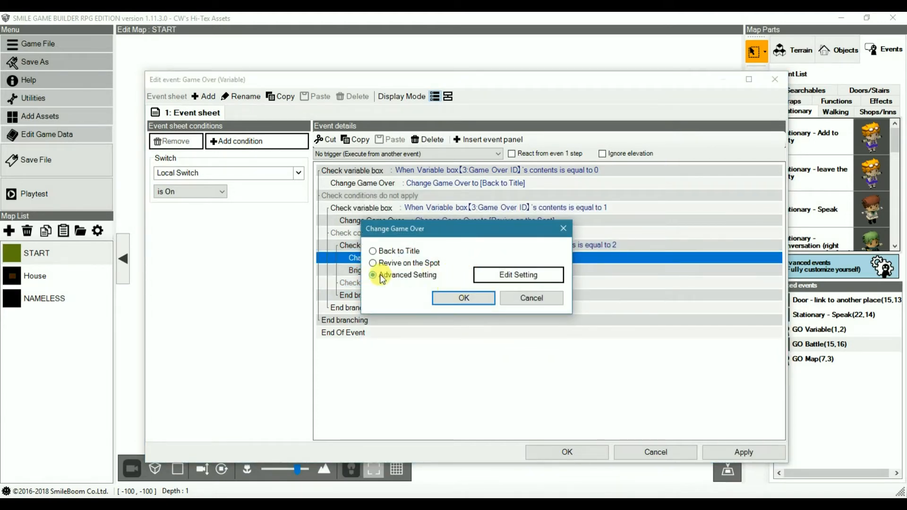
click(503, 274)
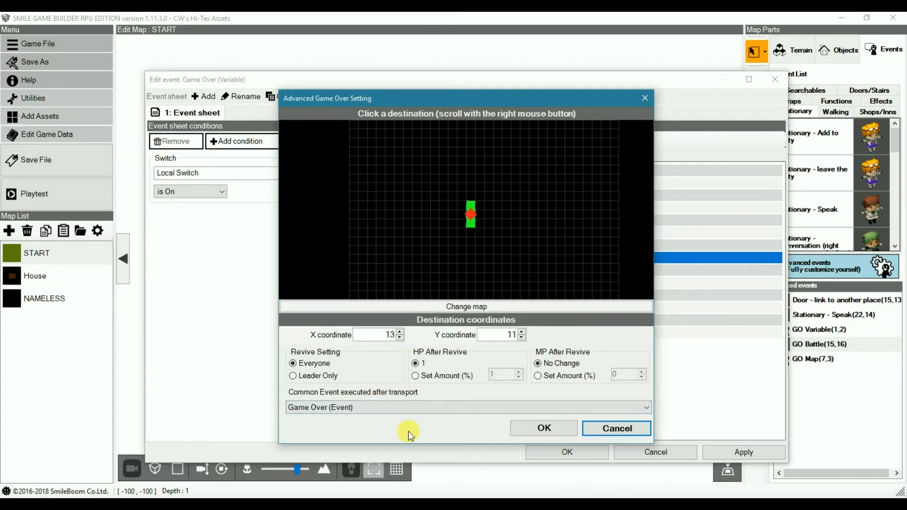
click(603, 427)
click(475, 299)
click(453, 272)
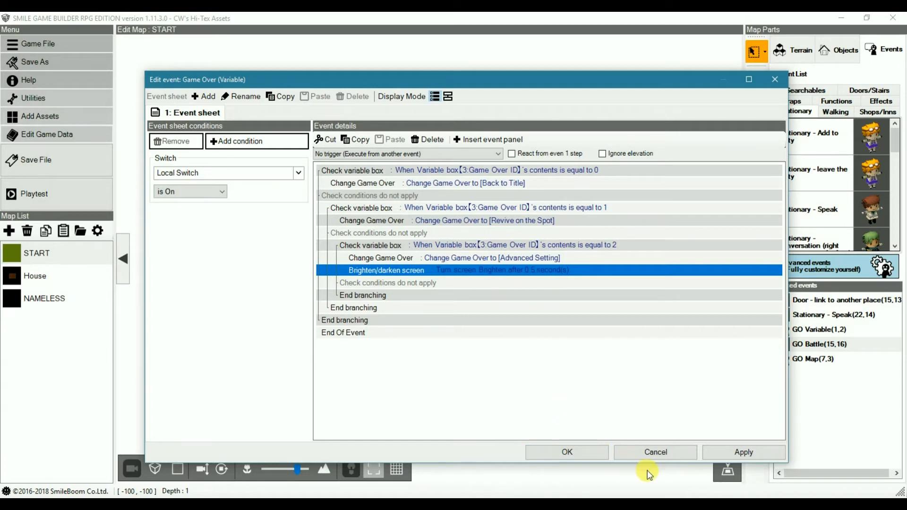
Step: Set the Game Over (Variable) common event to "Automatically start (will synchronize and run repeatedly)" and save the game data
click(358, 154)
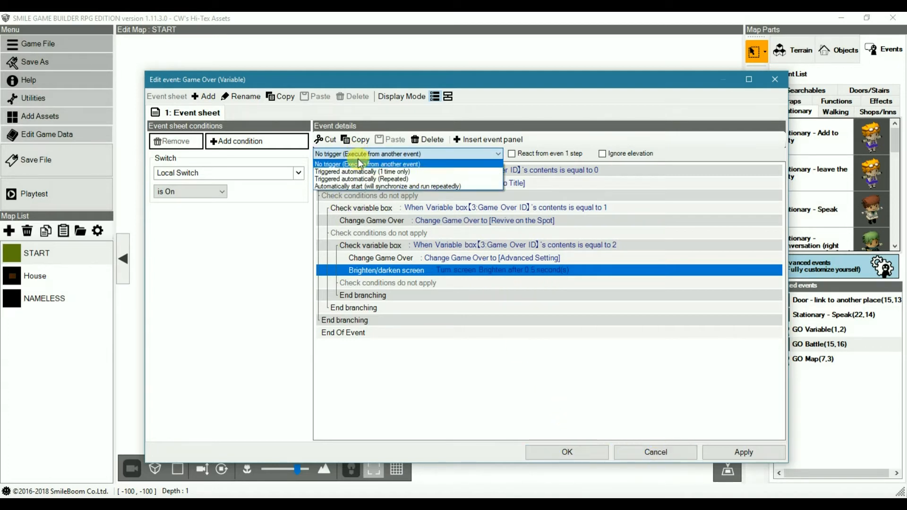
click(409, 186)
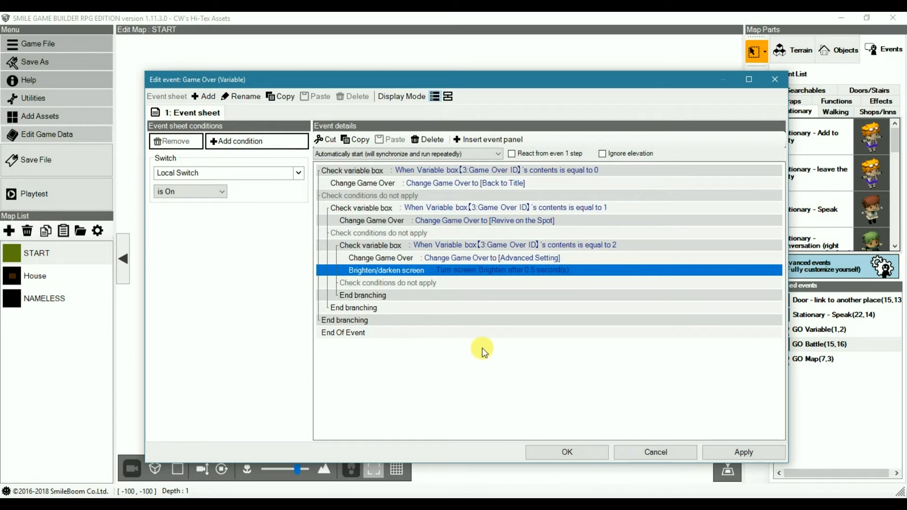
click(585, 453)
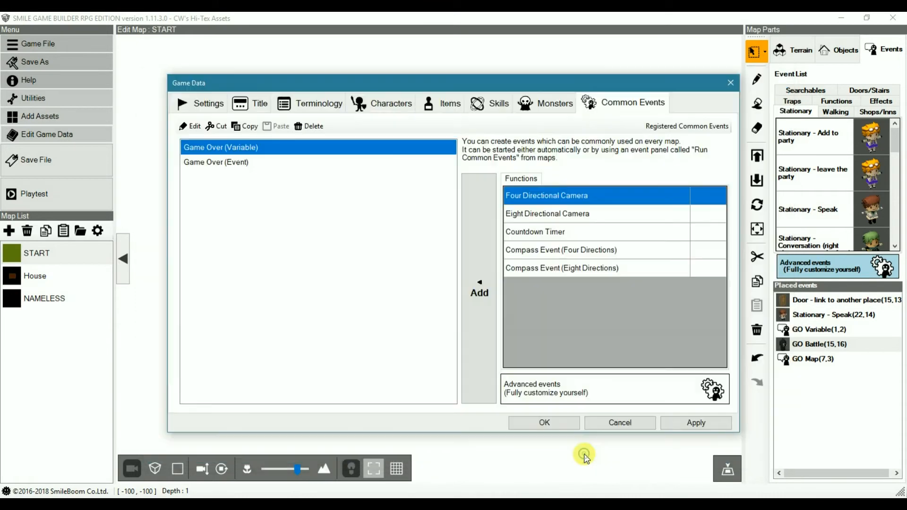
click(553, 423)
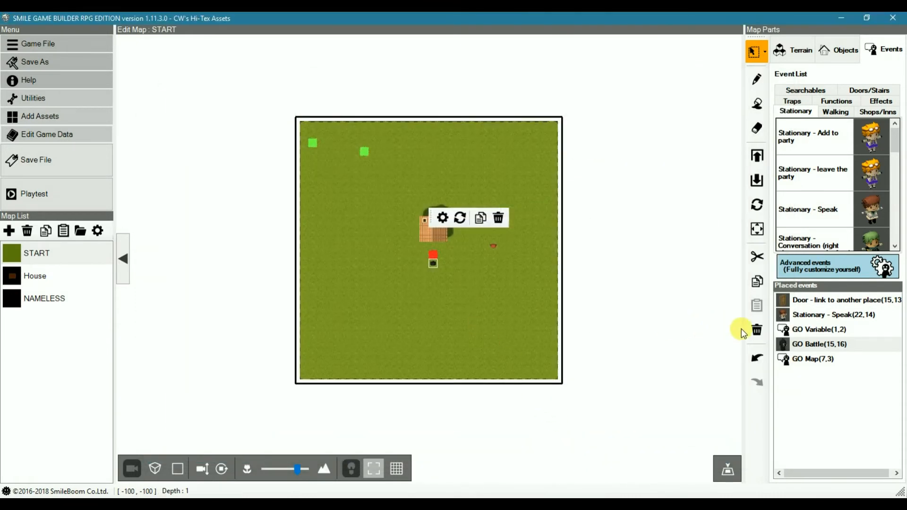
Step: Open the GO Variable event on the START map and set its trigger to "Triggered automatically (1 time only)"
double_click(785, 329)
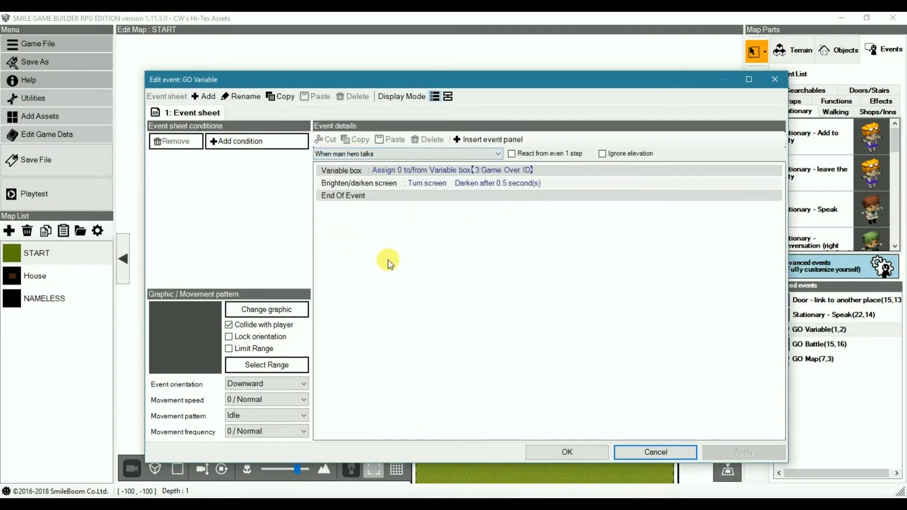
click(365, 154)
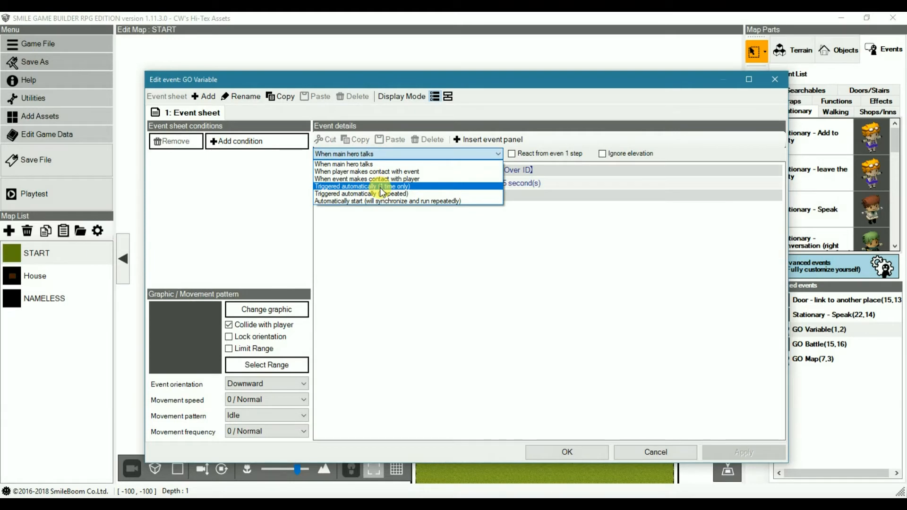
click(380, 188)
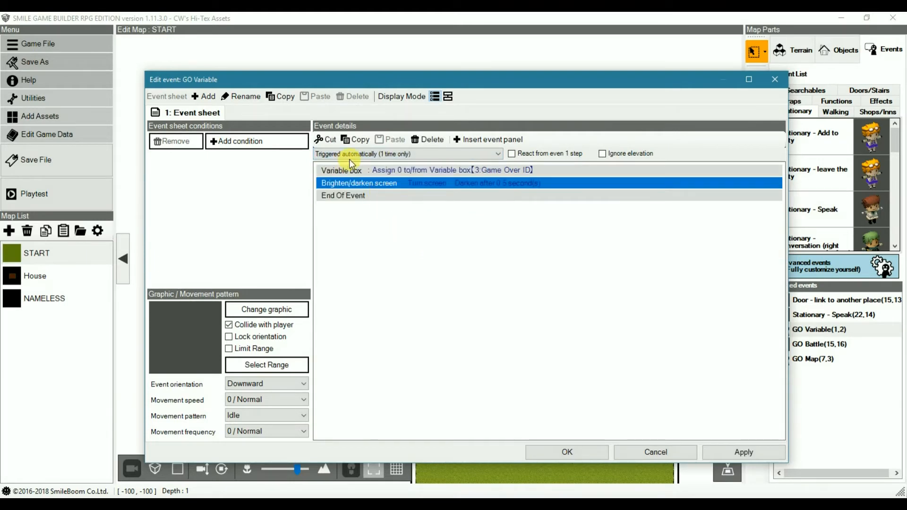
Step: Set the GO Variable event's Variable box to overwrite Game Over ID with 2 and accept the event changes
click(428, 170)
double_click(427, 170)
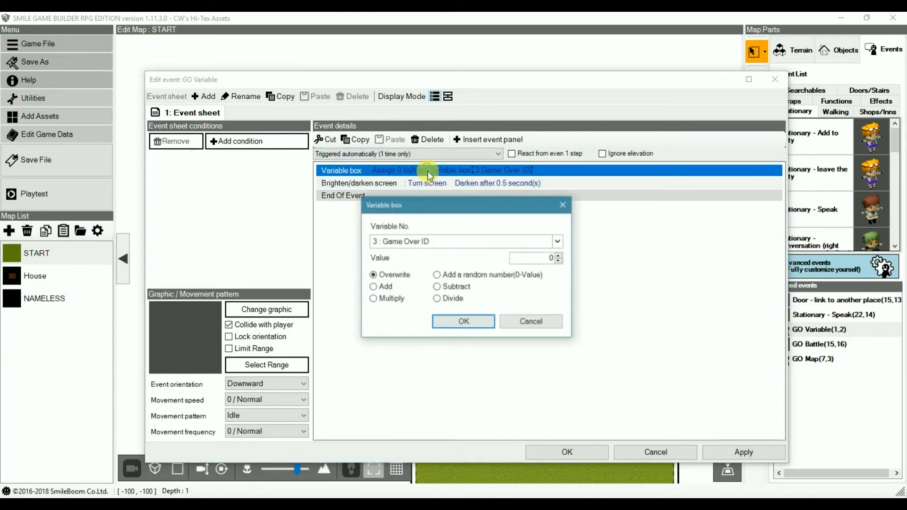
click(560, 256)
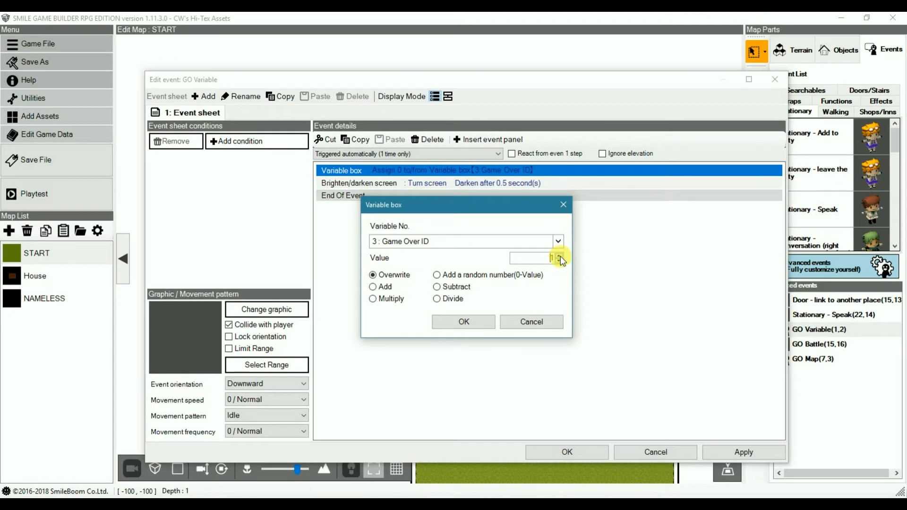
click(560, 255)
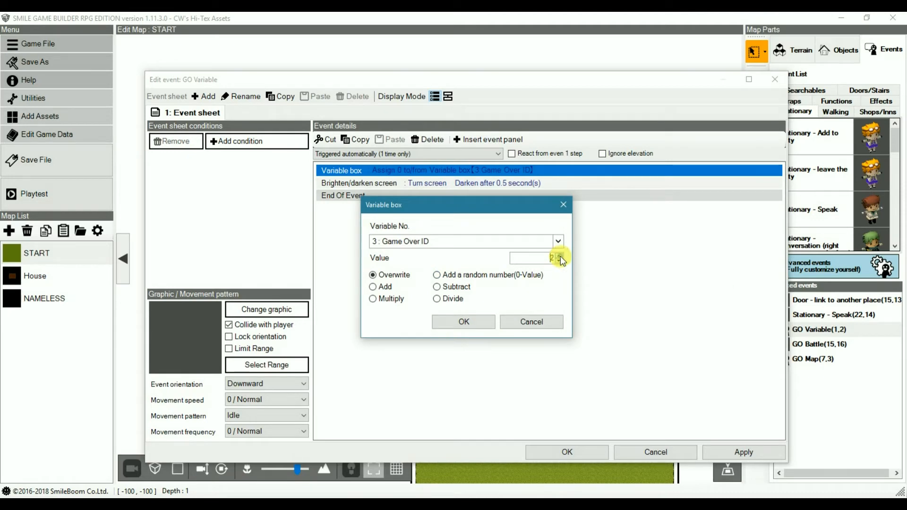
click(463, 322)
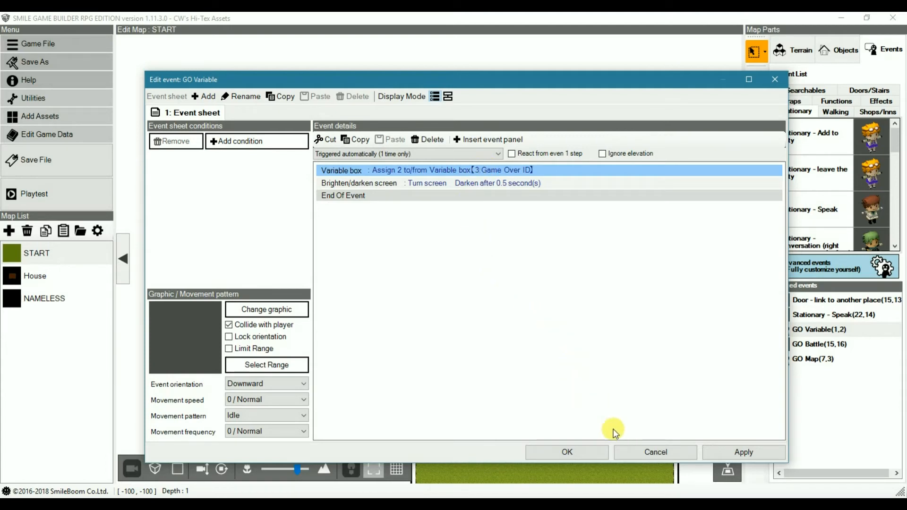
click(569, 452)
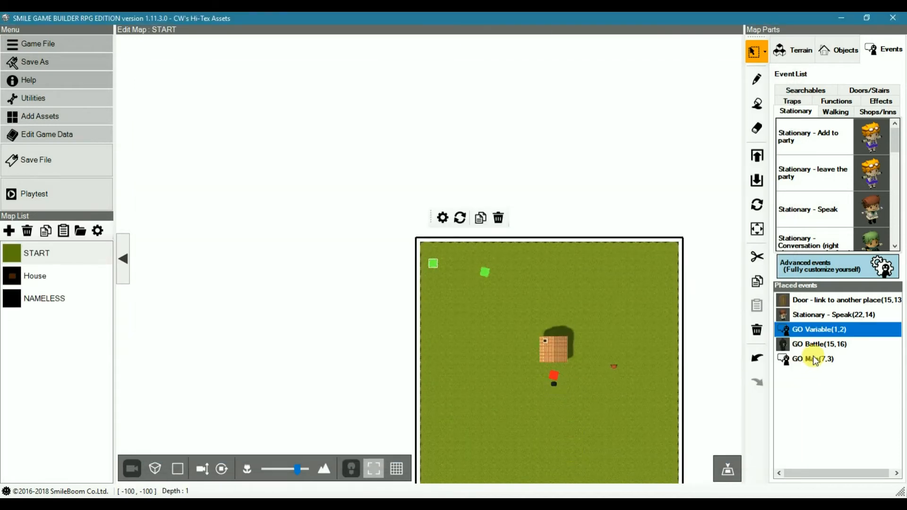
Step: Delete the Run common event panel from the Defeated branch of the GO Battle event
double_click(803, 344)
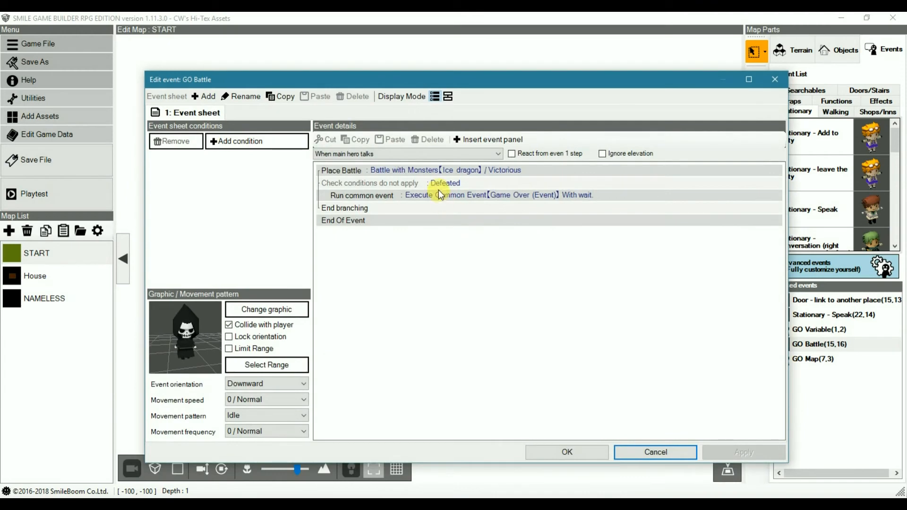
click(434, 195)
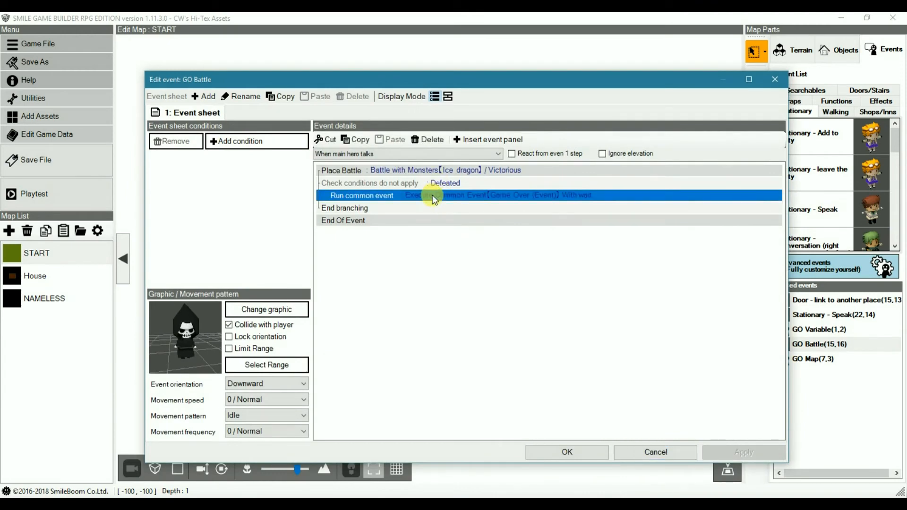
key(Delete)
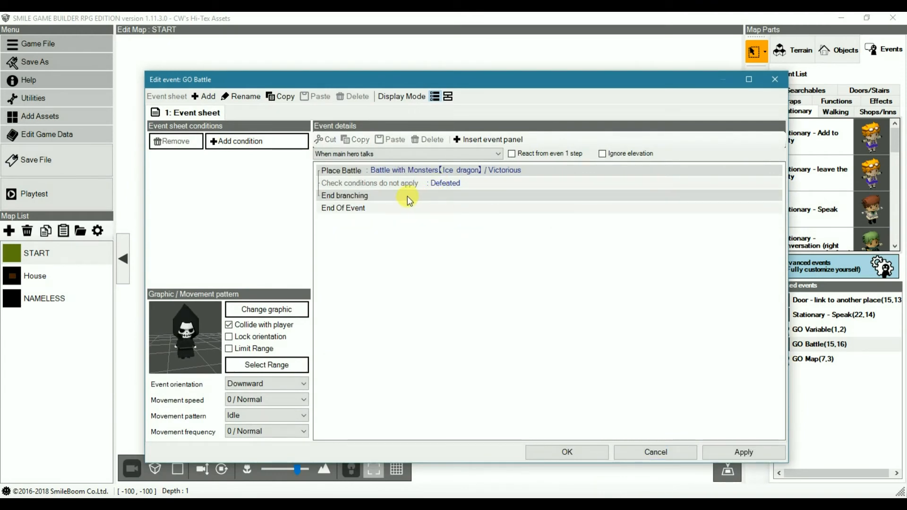
key(ctrl+z)
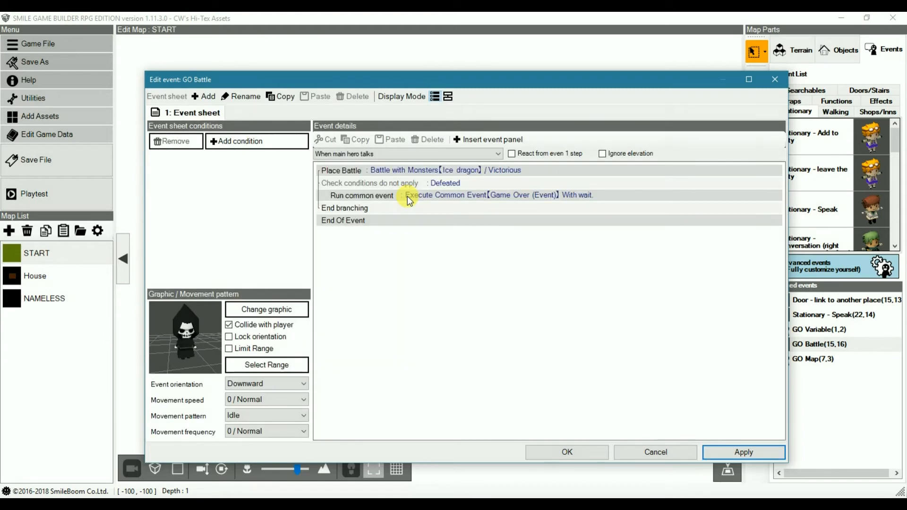
click(410, 196)
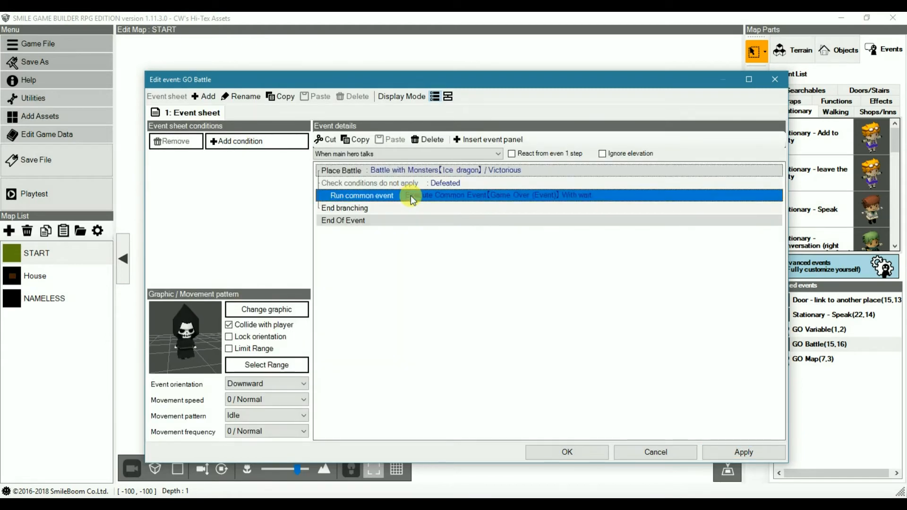
key(Delete)
Step: Insert a Variable box panel in GO Battle's Defeated branch that overwrites variable 3: Game Over ID with 1, and accept the event
double_click(411, 195)
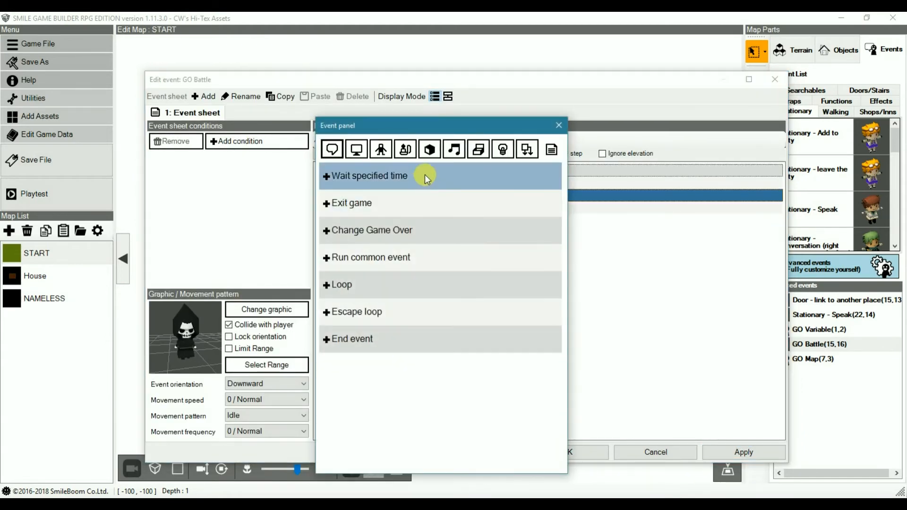
click(479, 149)
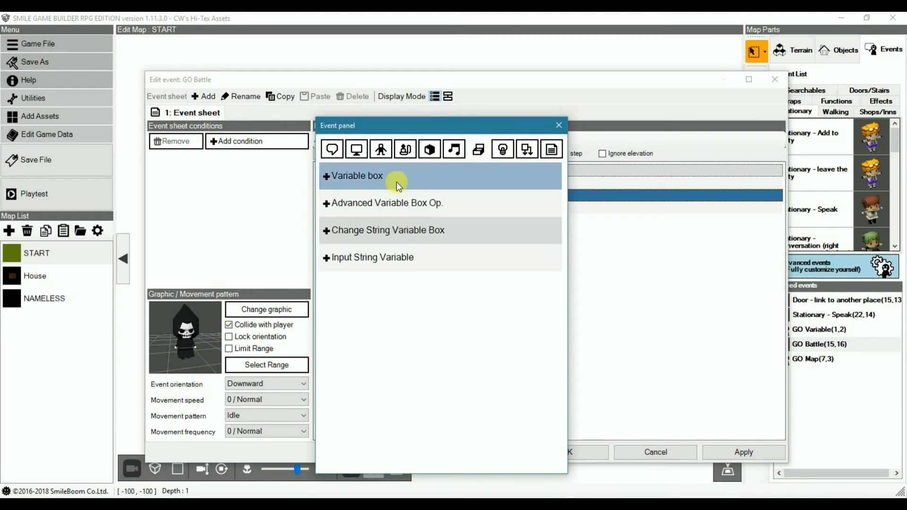
click(396, 182)
click(461, 241)
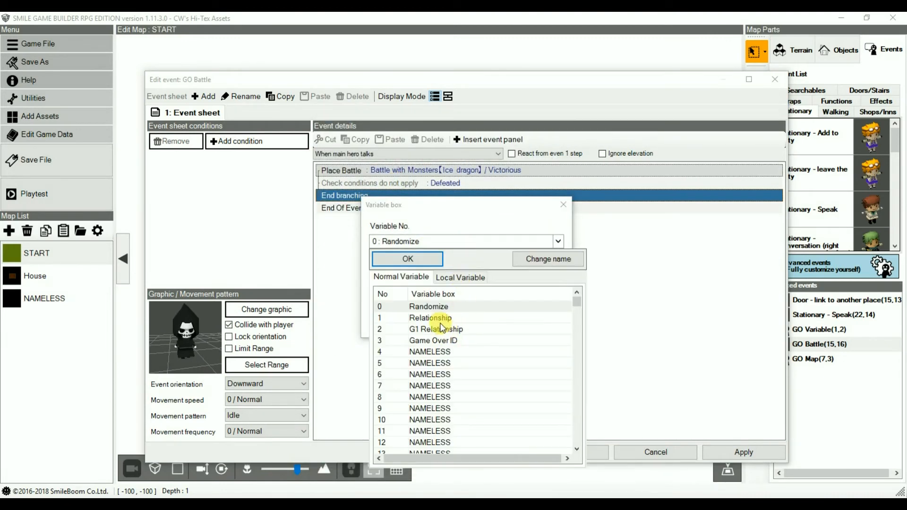
click(433, 341)
click(412, 259)
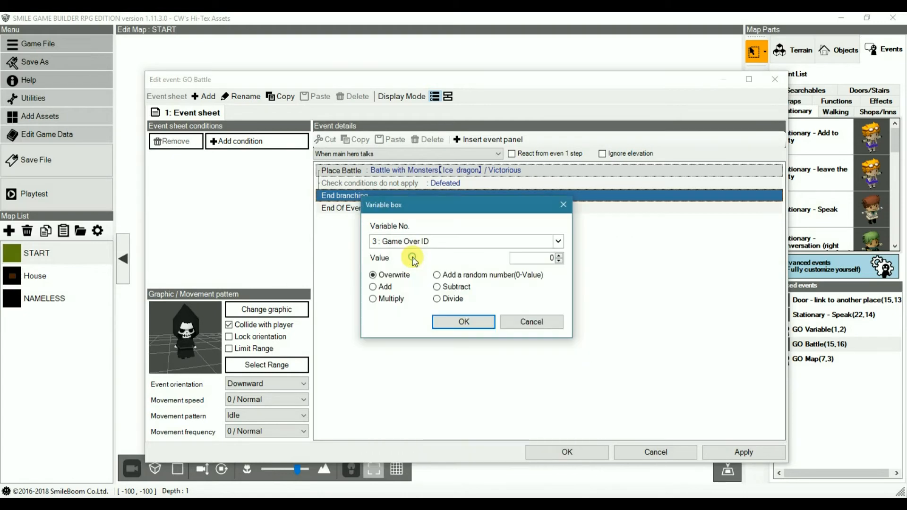
click(559, 255)
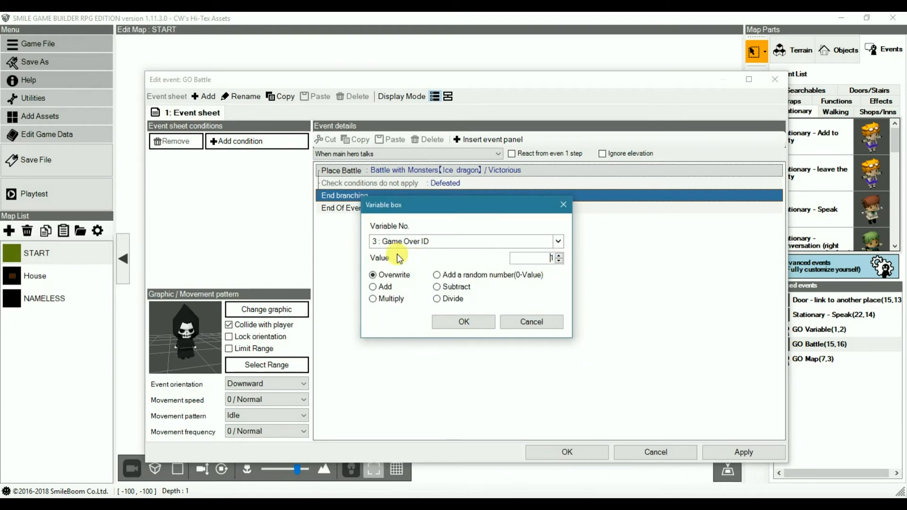
click(465, 322)
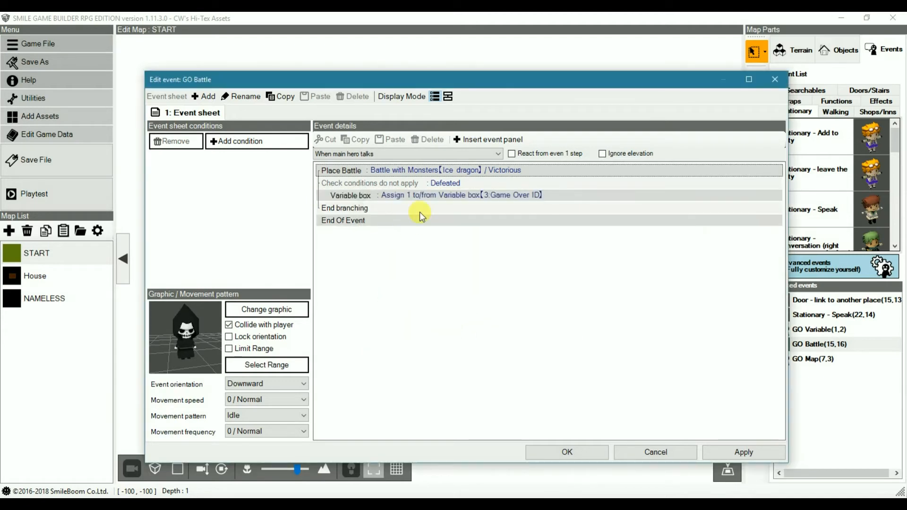
click(569, 453)
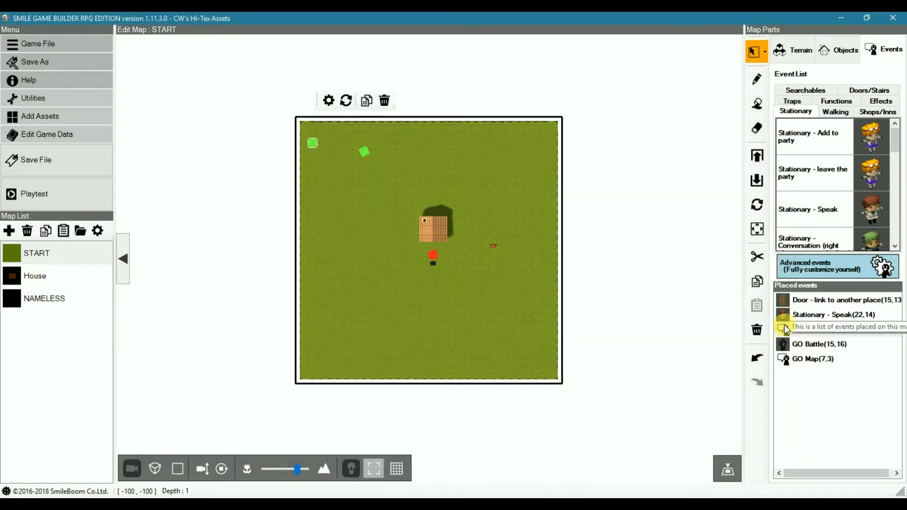
Step: Remove the Brighten/darken screen panel from the GO Variable event and accept the change
click(783, 328)
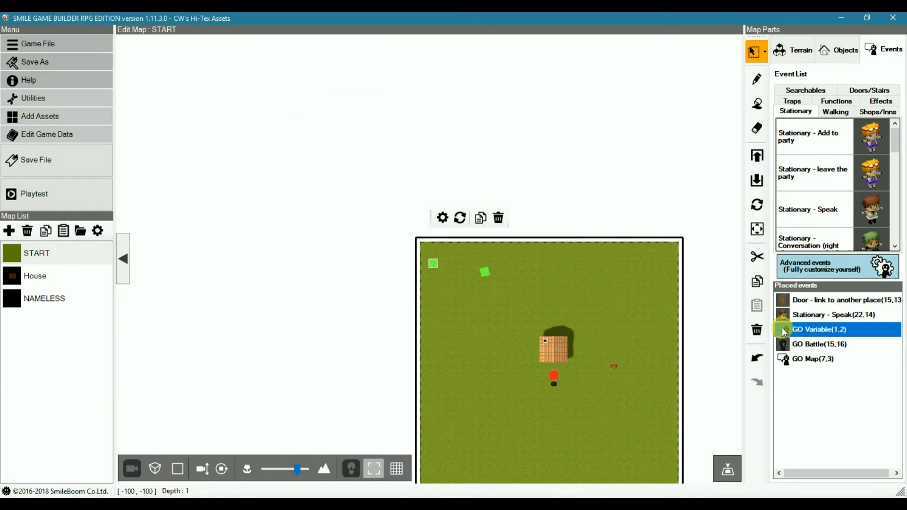
double_click(785, 330)
click(405, 184)
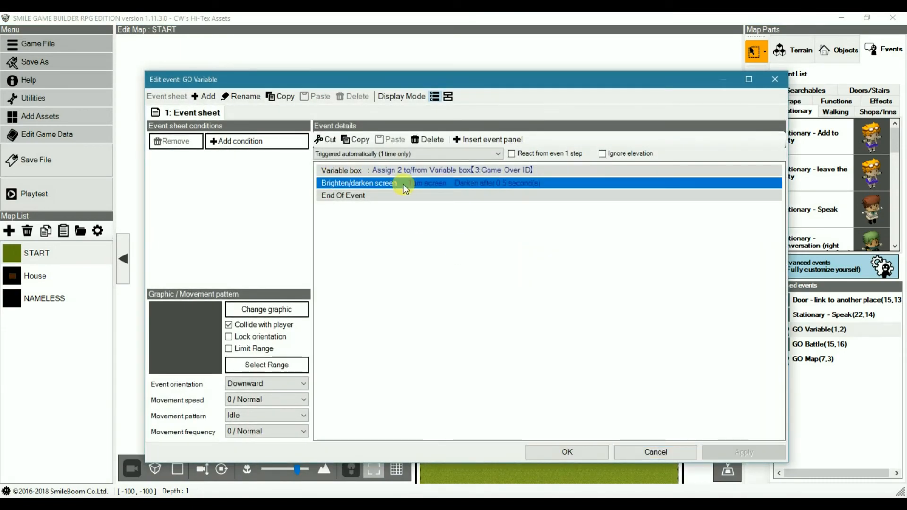
key(Delete)
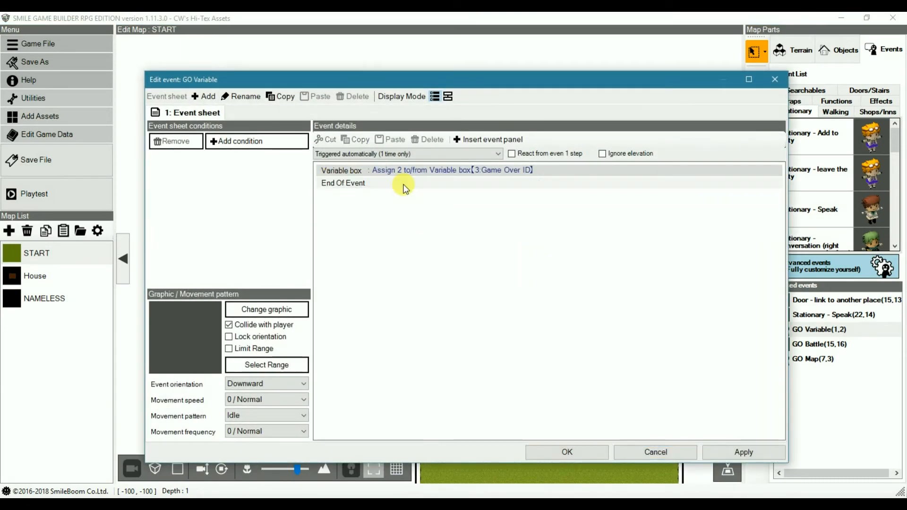
click(572, 452)
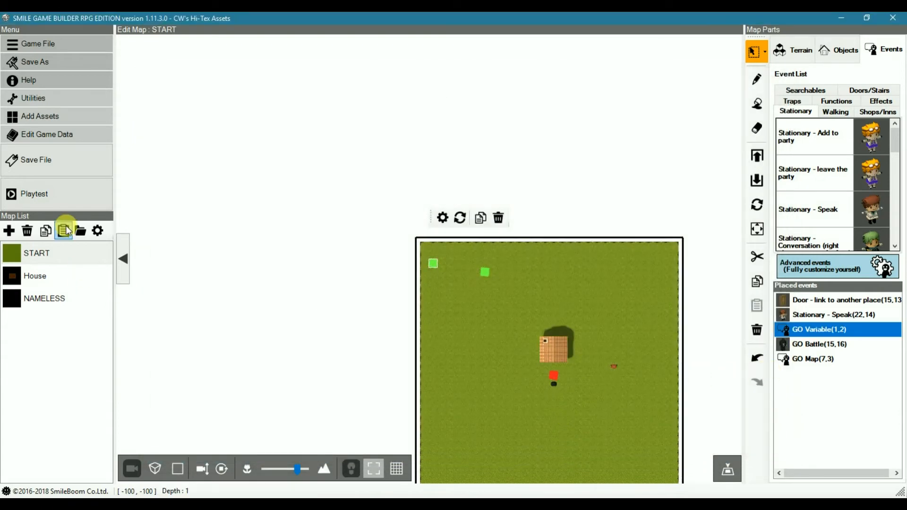
Step: Playtest the game and attack through the Ice dragon battle to test the game over behaviour
click(53, 200)
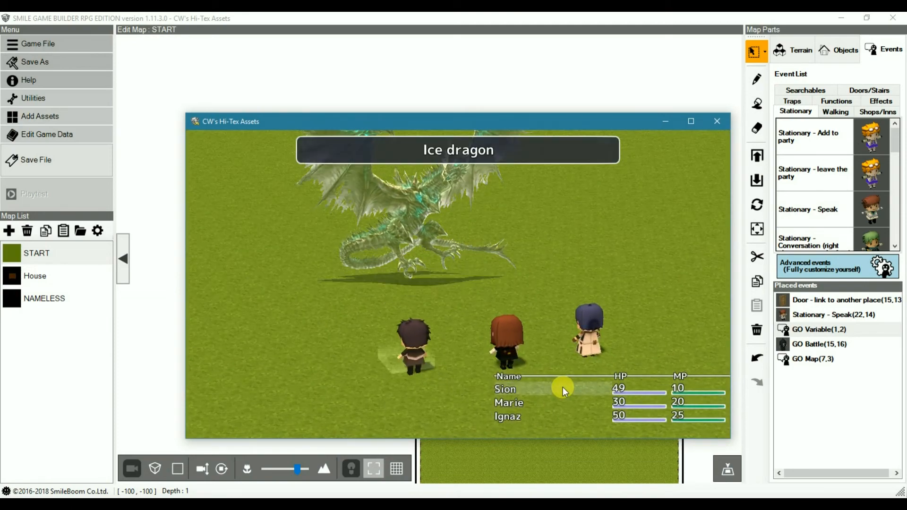
key(Return)
key(Return)
key(Return)
key(Return)
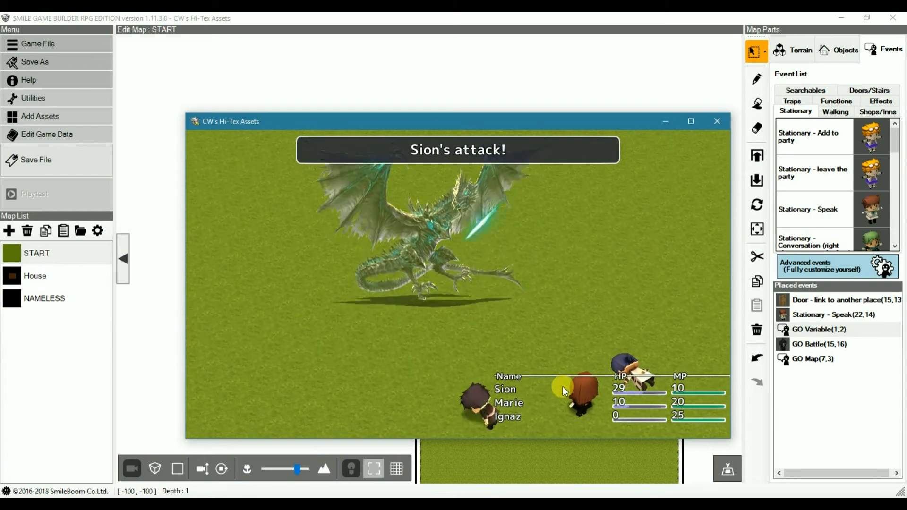
key(Return)
key(Return)
key(Return)
key(Return)
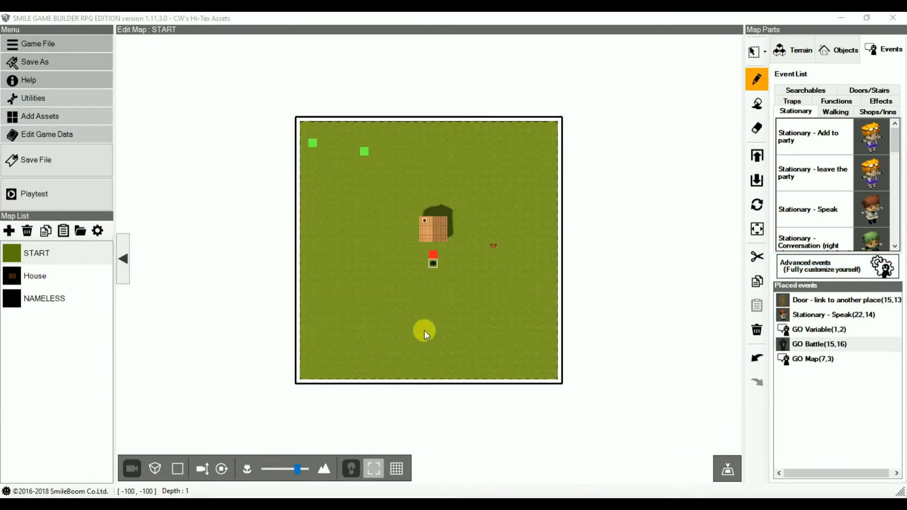
Step: Move the GO Battle event to tile 28, 1 near the map's upper-right corner and check the GO Map event's switch condition
click(432, 262)
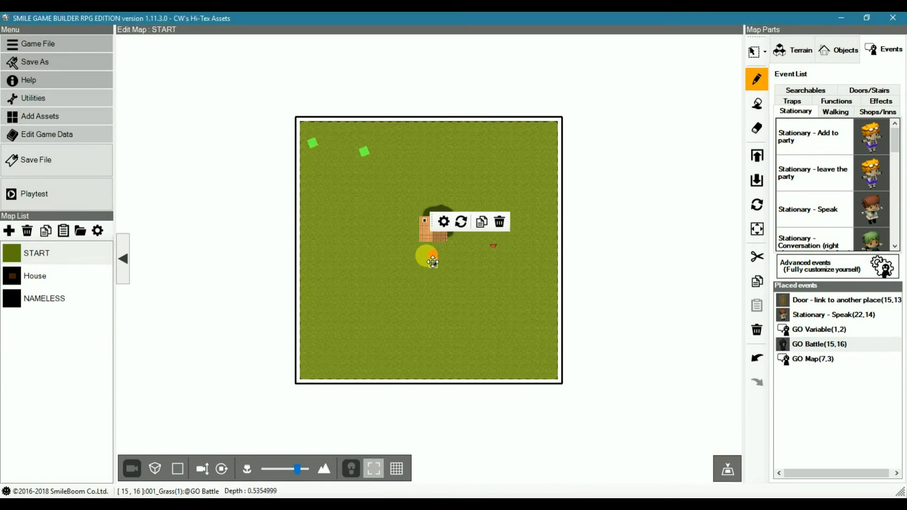
click(544, 135)
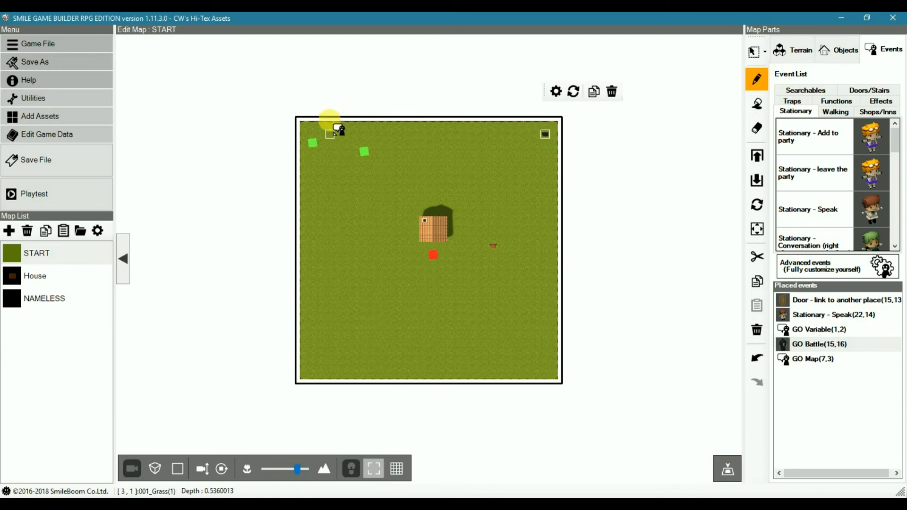
click(793, 330)
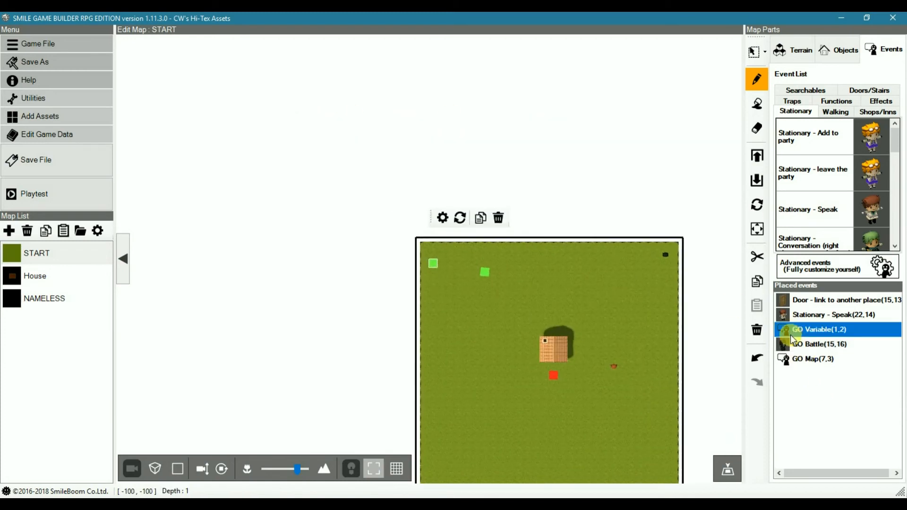
click(794, 360)
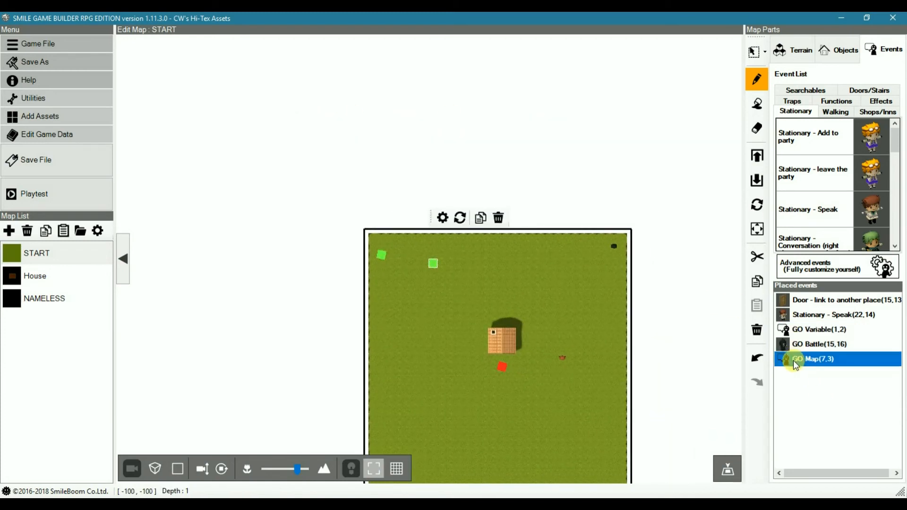
double_click(399, 248)
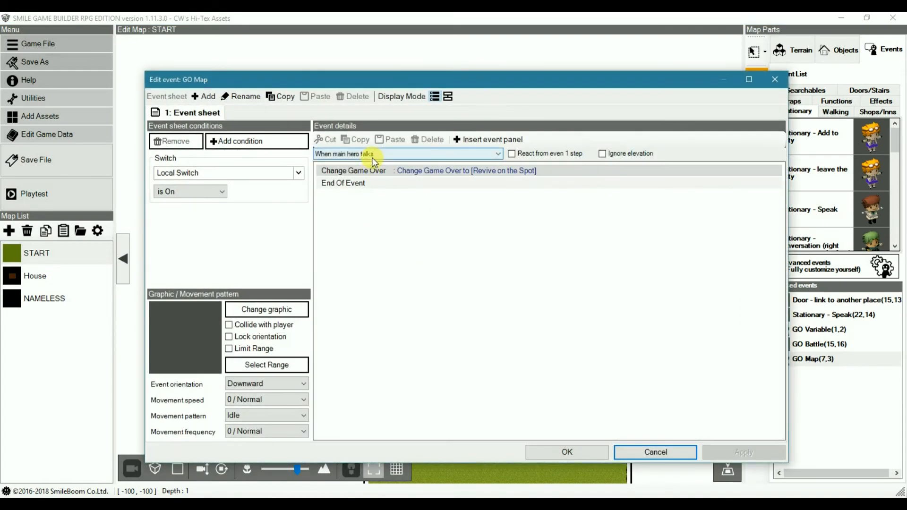
click(656, 452)
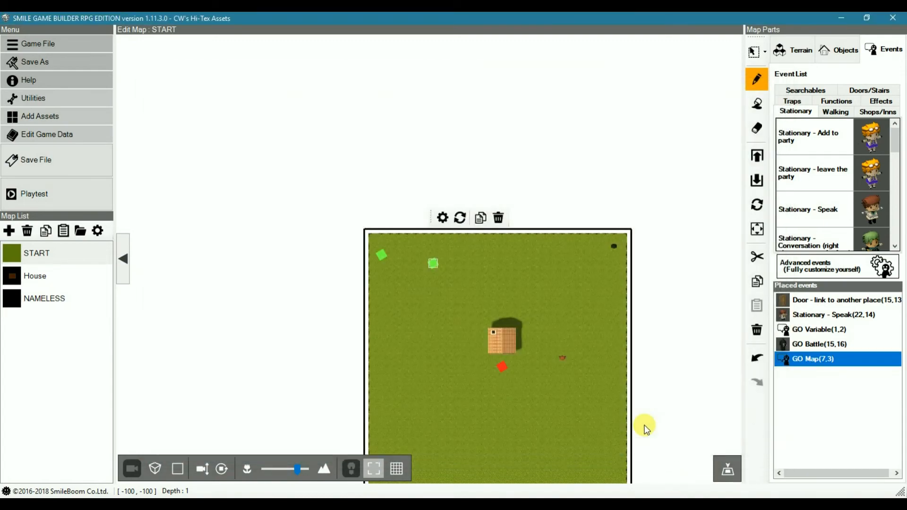
Step: Add an event sheet condition to GO Battle requiring its Local Switch to be On, and accept the event
right_click(614, 248)
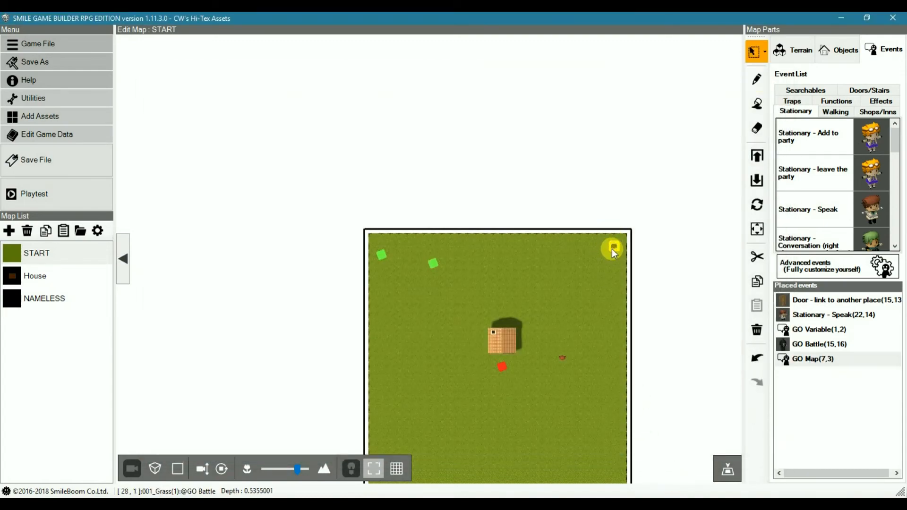
double_click(614, 247)
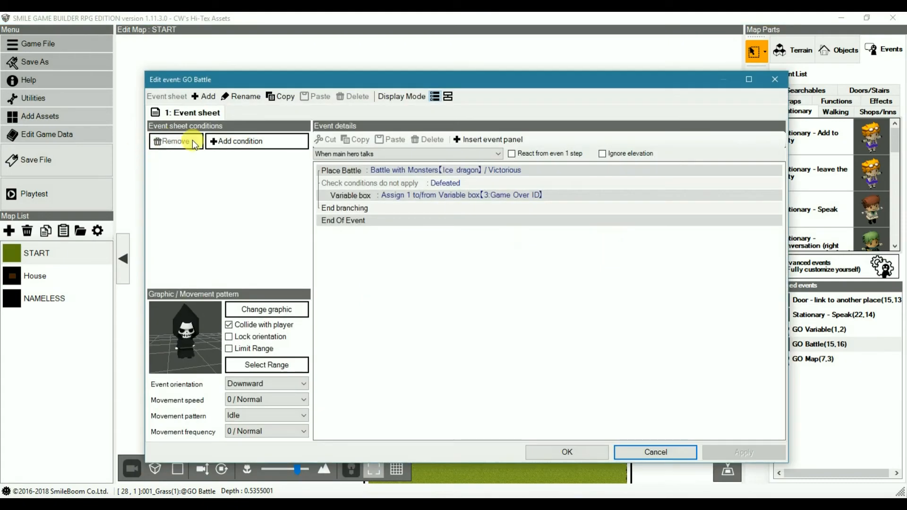
click(243, 142)
click(236, 156)
click(234, 171)
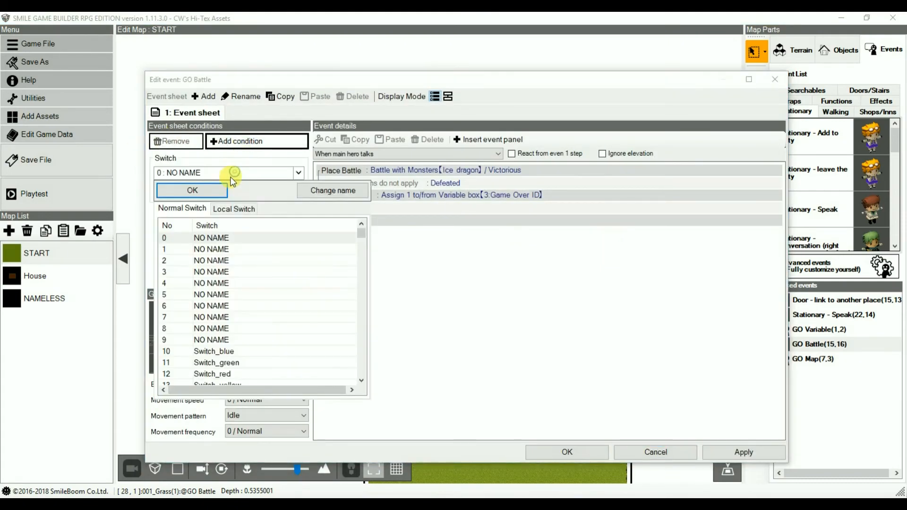
click(234, 210)
double_click(203, 237)
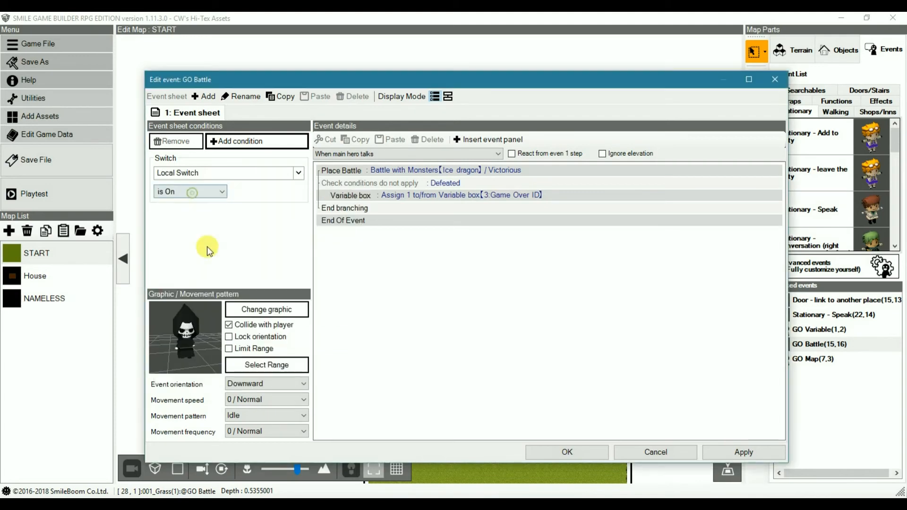
click(576, 454)
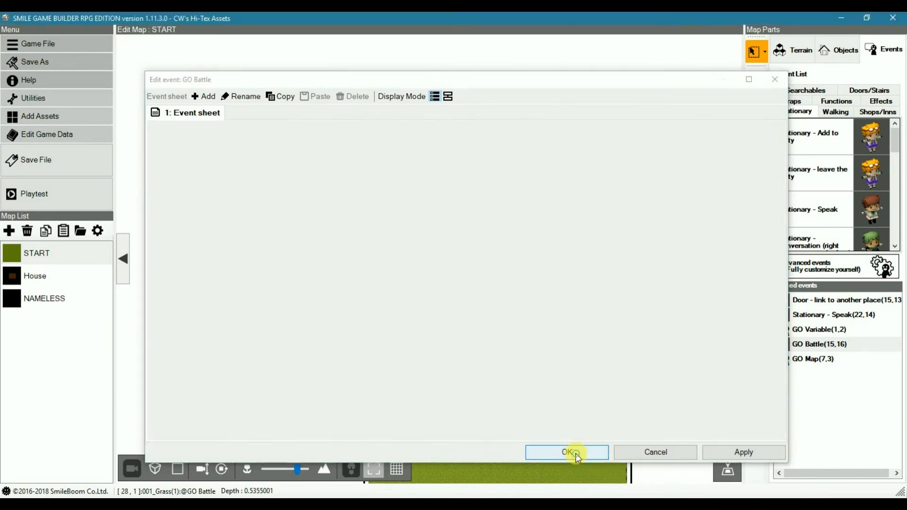
Step: Check the Game Over ID assignment in the GO Variable event, turn off its Collide with player option, and accept the event
double_click(384, 254)
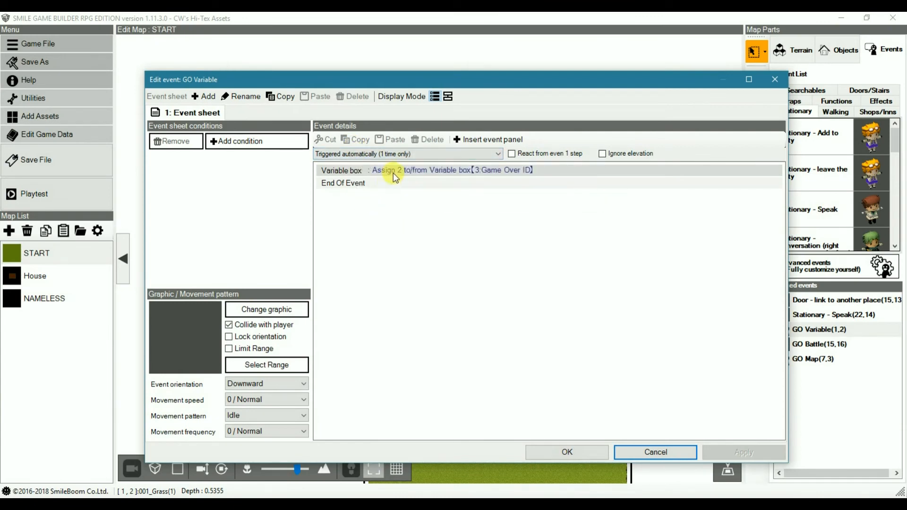
double_click(393, 171)
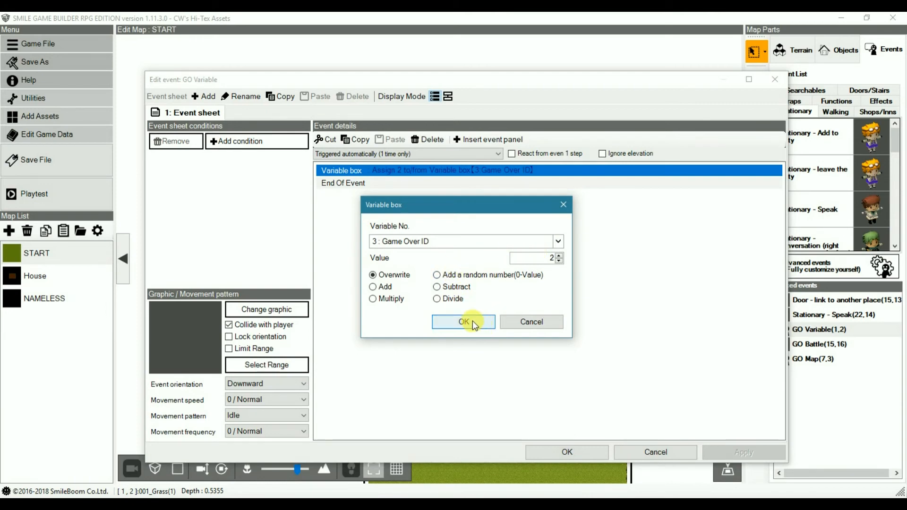
click(473, 321)
click(230, 325)
click(562, 453)
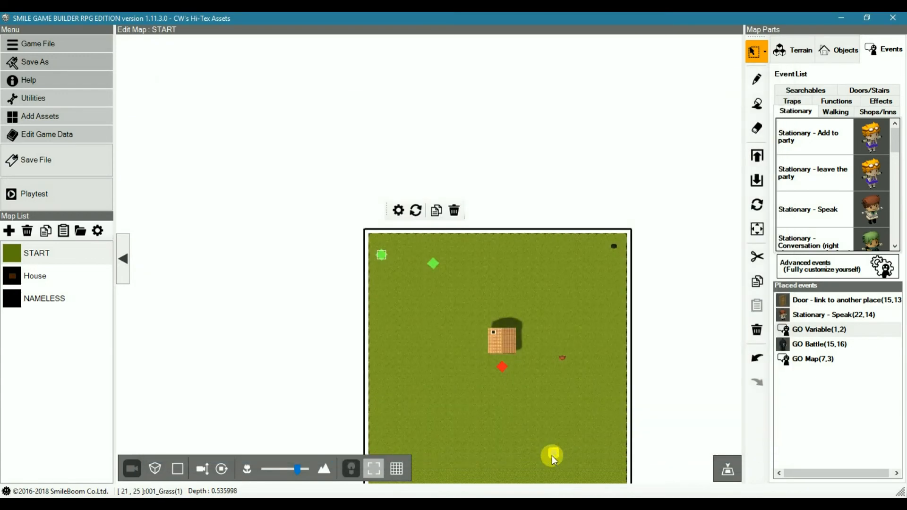
double_click(382, 255)
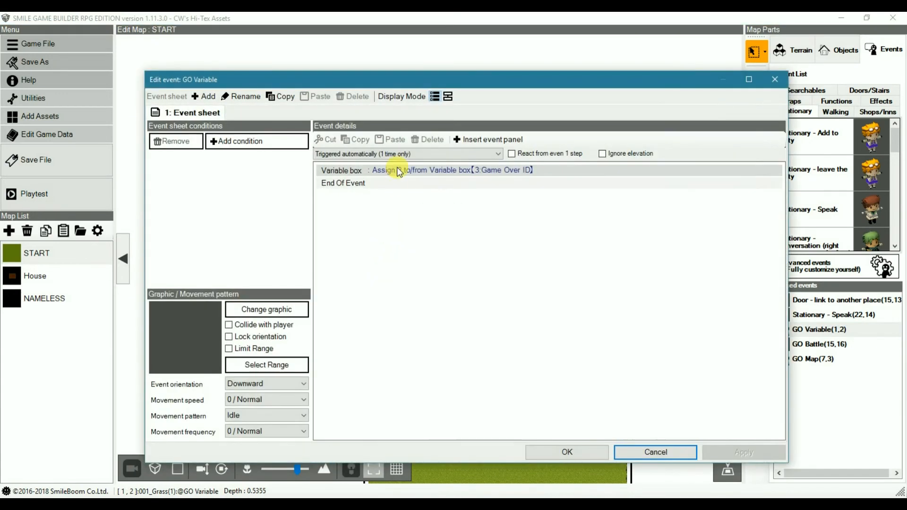
click(565, 452)
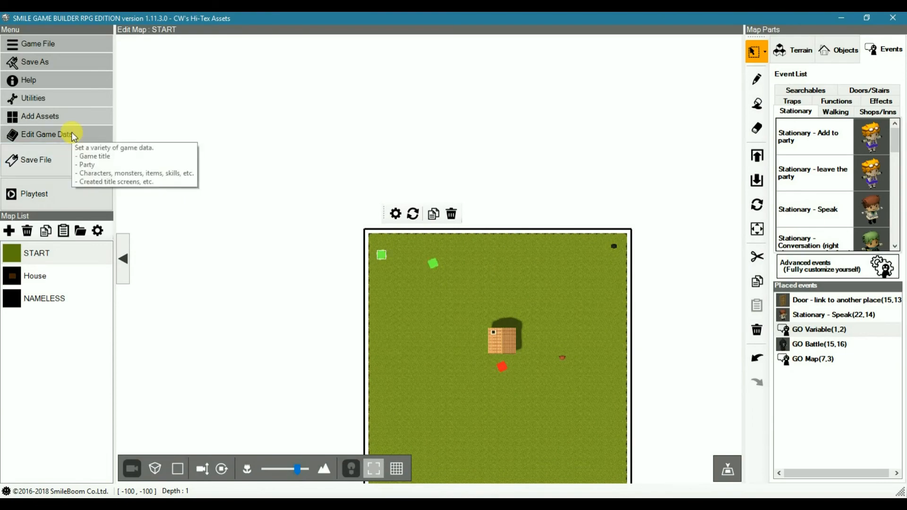
Step: Review the variable checks and Change Game Over settings in the Game Over (Variable) common event, and close the game data
click(71, 134)
double_click(239, 146)
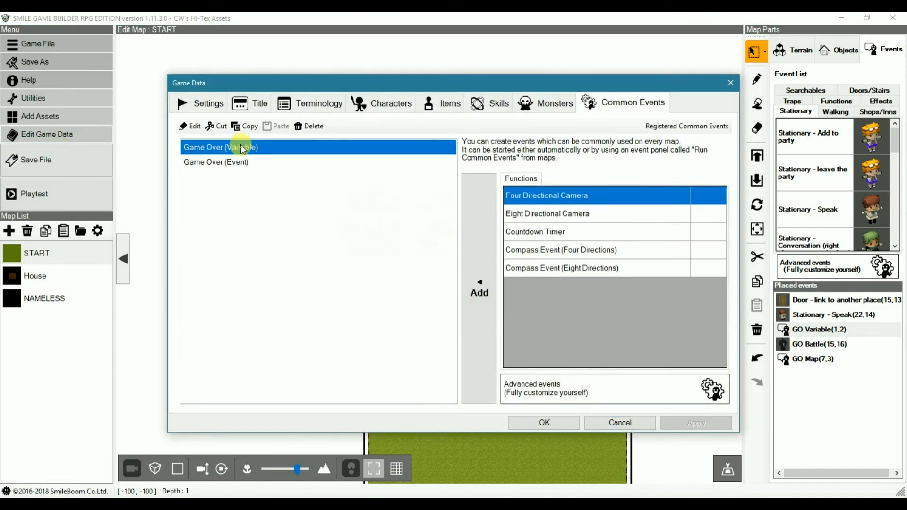
click(215, 163)
click(184, 140)
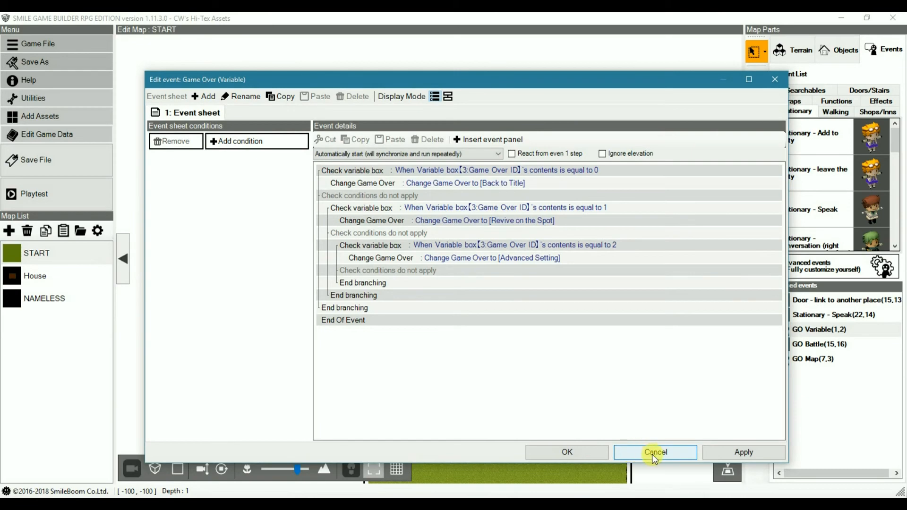
click(592, 454)
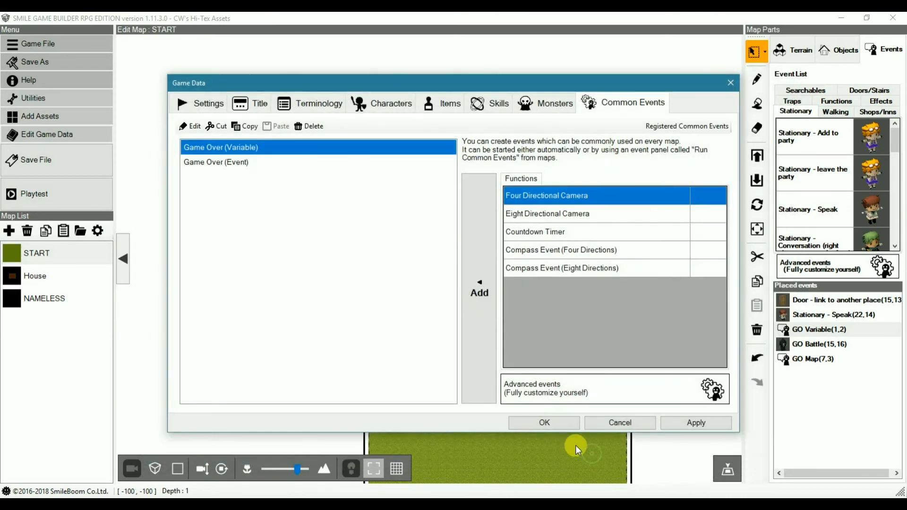
click(553, 421)
Step: Start a playtest and walk the character around the grass near the house until a battle begins
click(28, 193)
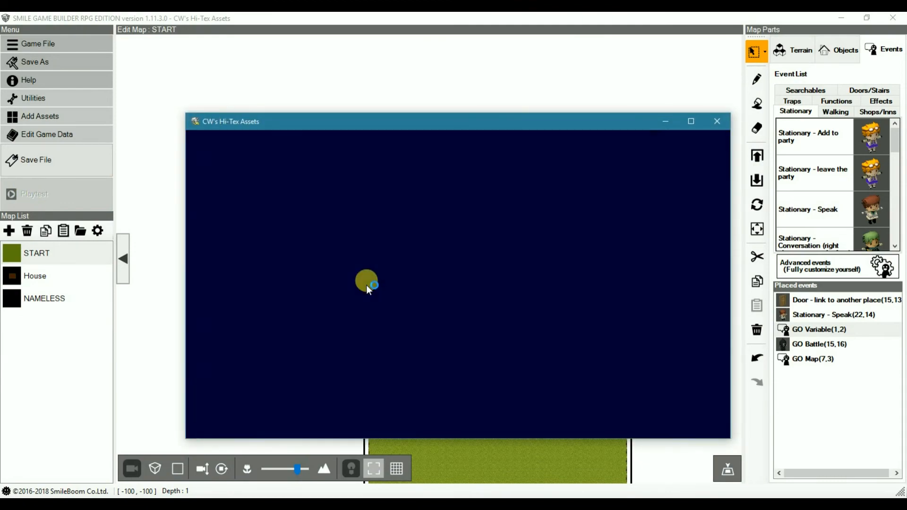
key(Return)
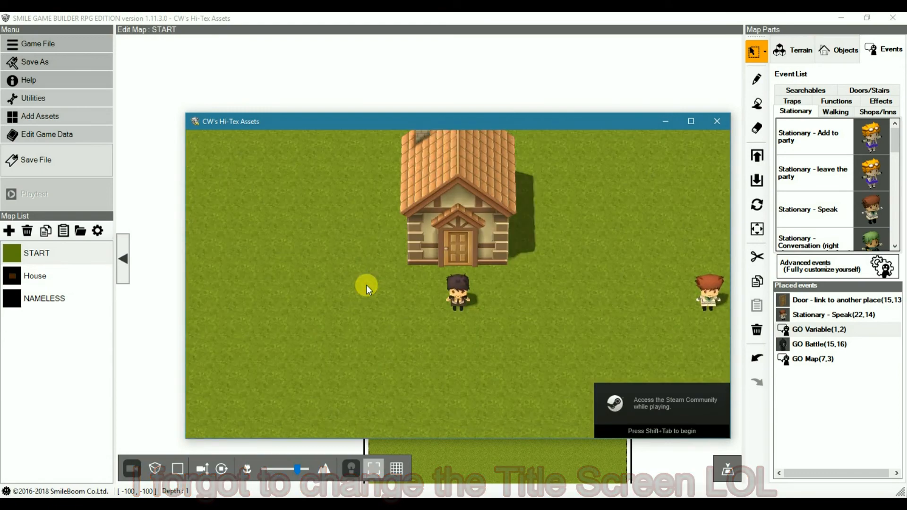
key(Down)
key(Right)
key(Up)
key(Left)
key(Down)
key(Right)
key(Up)
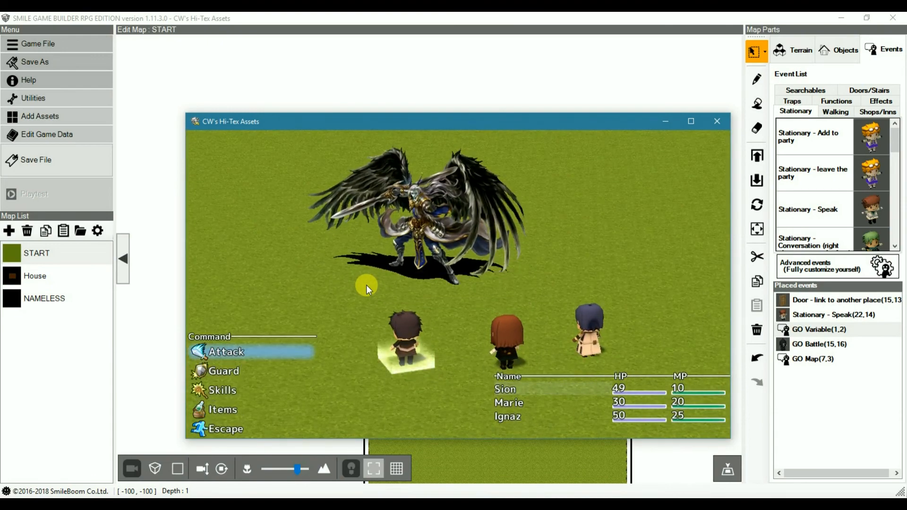
Step: Attack through the battle against the winged monster and advance the game over dialogue through the resurrection message
key(Return)
key(Return)
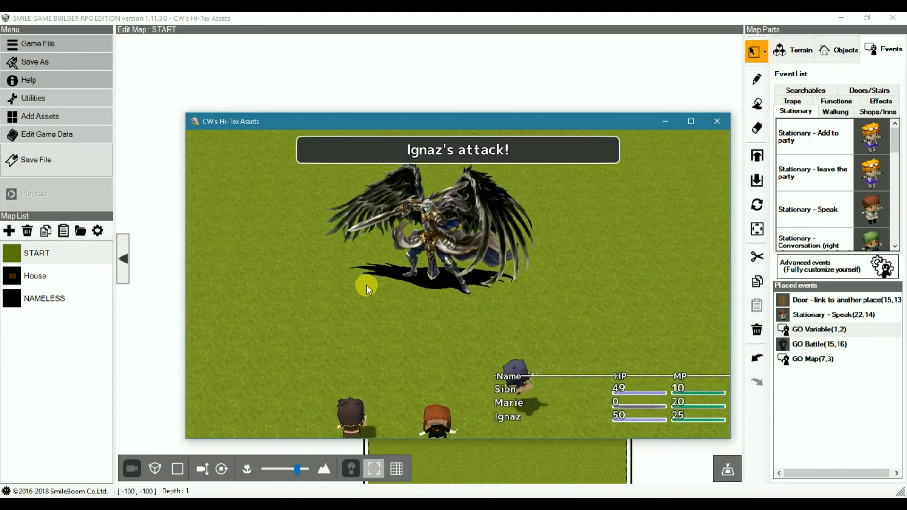
key(Return)
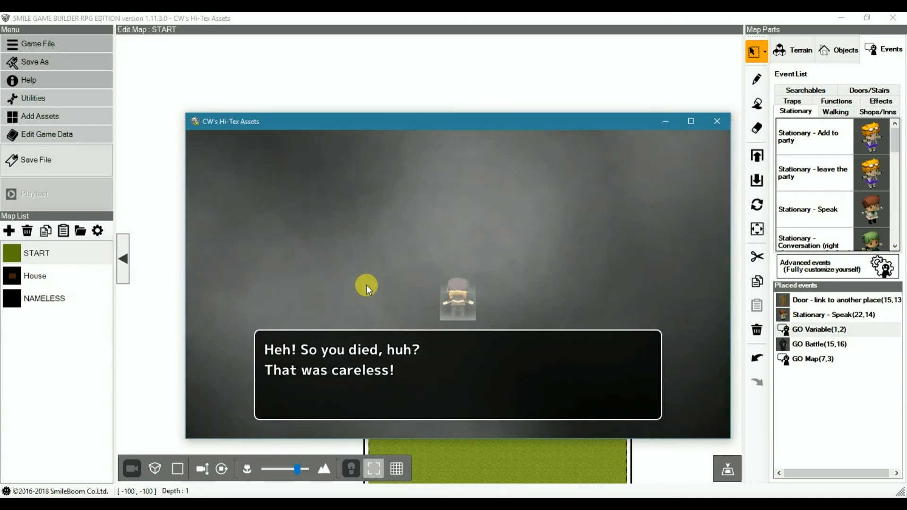
key(Return)
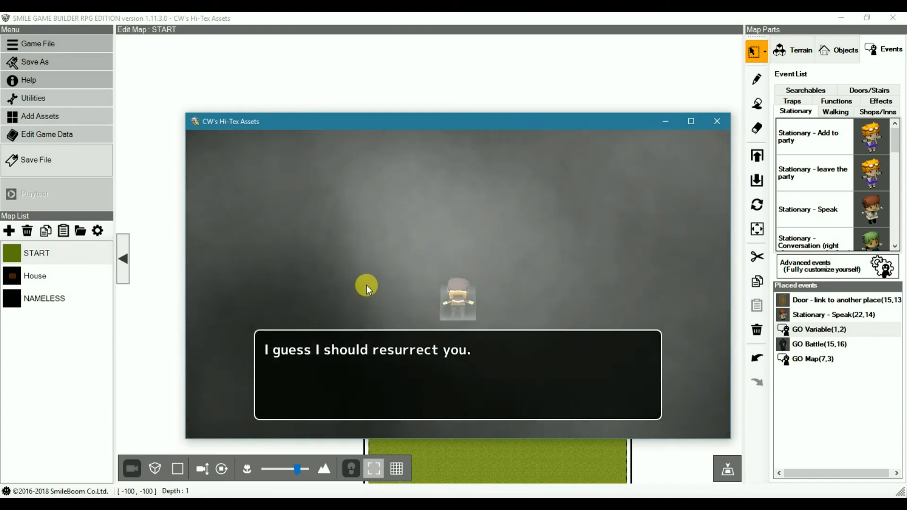
key(Return)
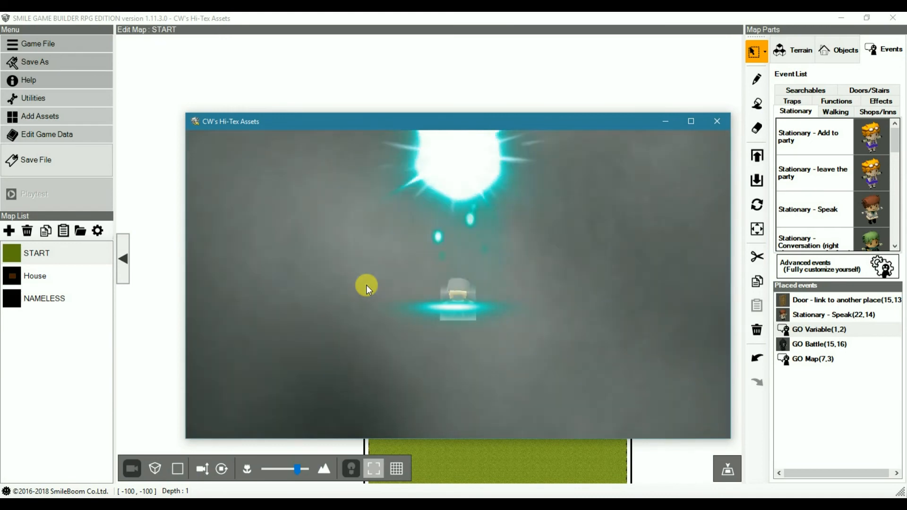